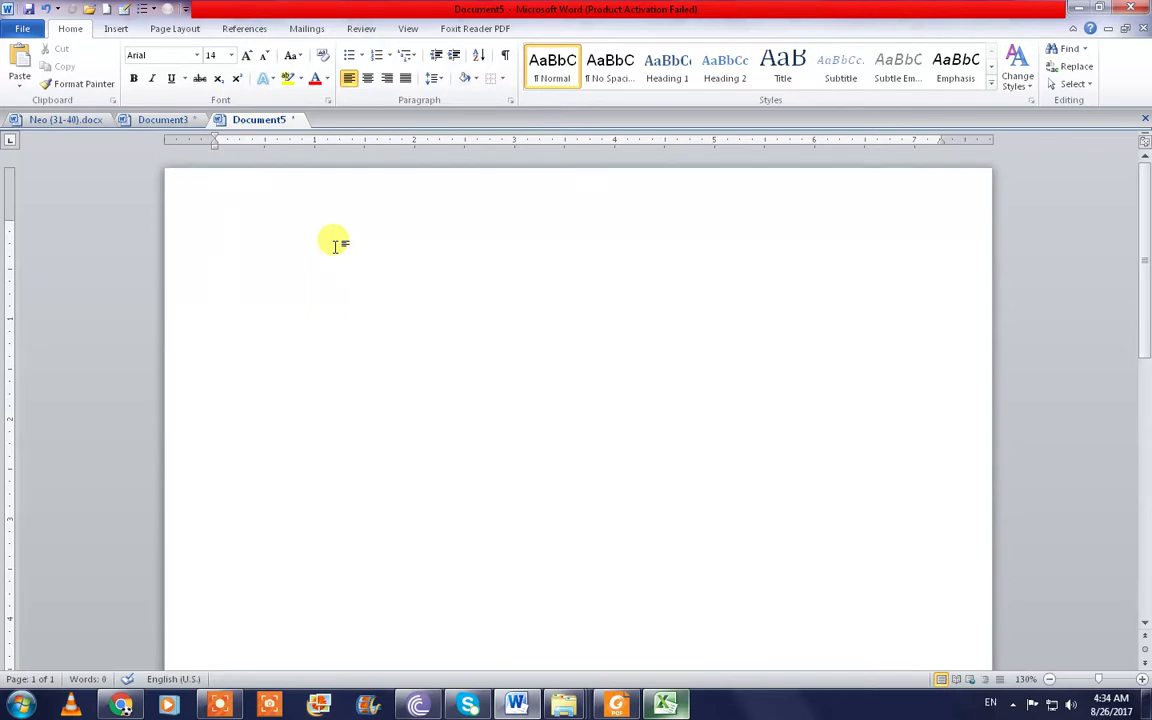
Type the heading line with 'Product' and 'Price' separated by a tab.
type("Pric")
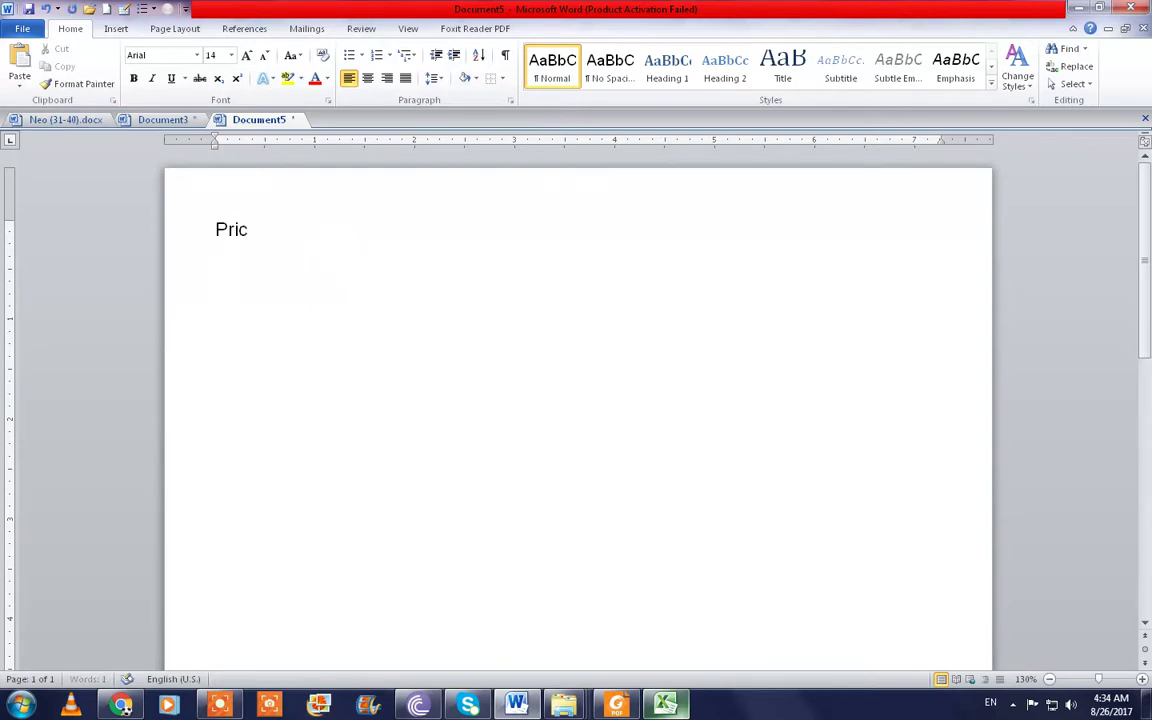
type("e")
key("ctrl+a")
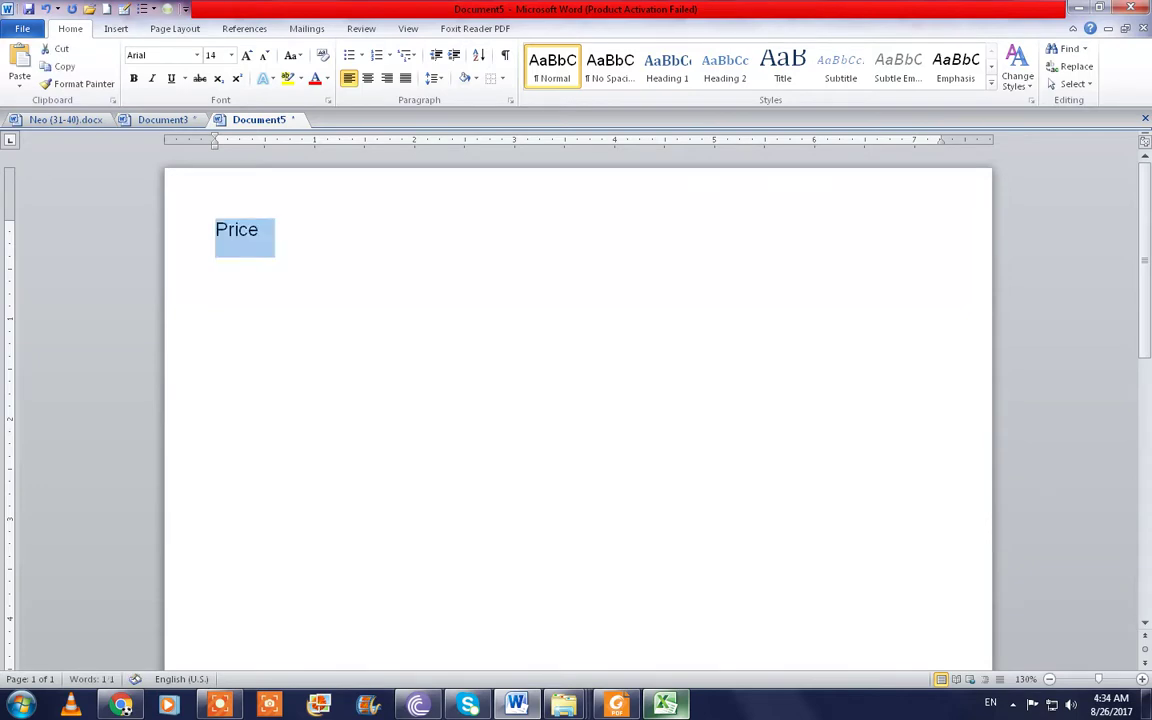
type("Produ")
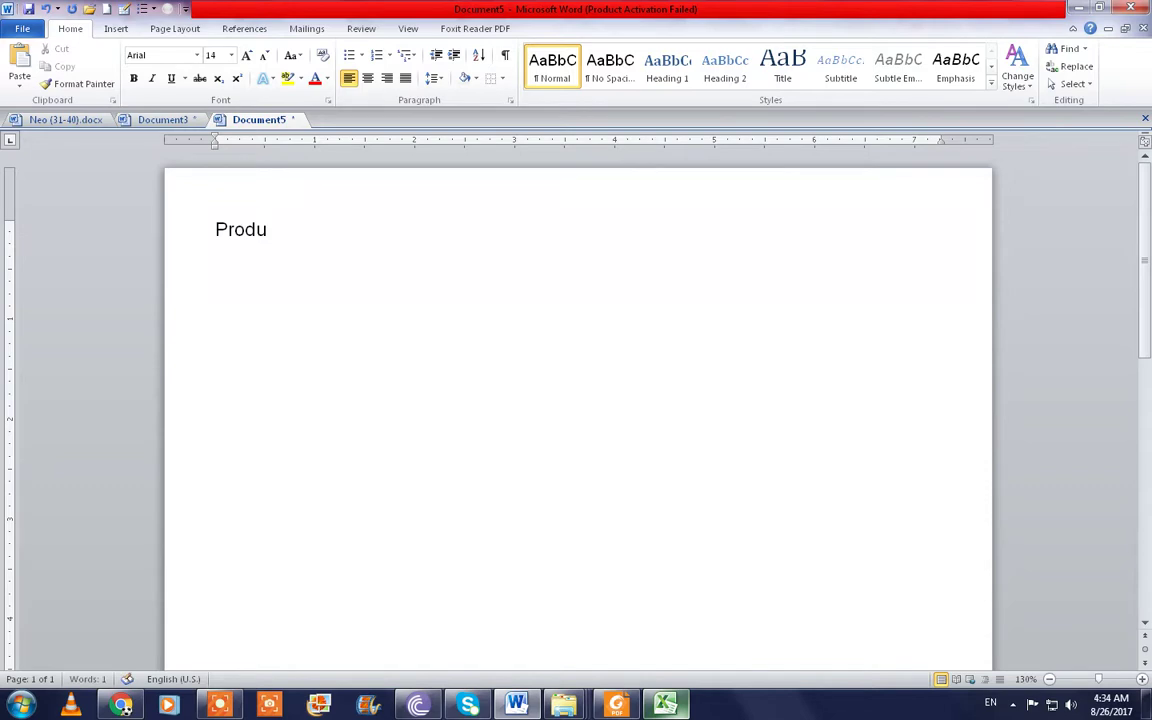
type("ct")
type("Price")
Enlarge the whole heading line to 43 pt.
key("ctrl+a")
key("ctrl+shift+period")
key("ctrl+bracketright")
key("ctrl+bracketright")
key("ctrl+bracketright")
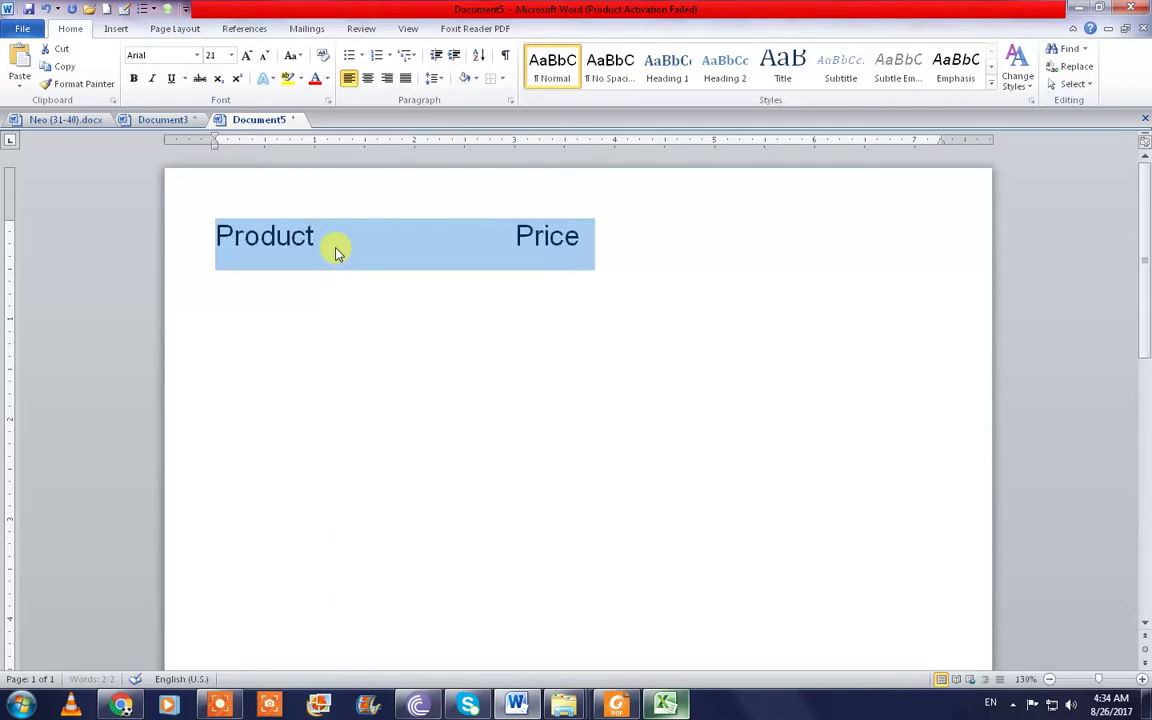
key("ctrl+bracketright")
key("ctrl+bracketright")
key("ctrl+bracketright")
key("ctrl+bracketright")
key("ctrl+bracketright")
key("ctrl+bracketright")
key("End")
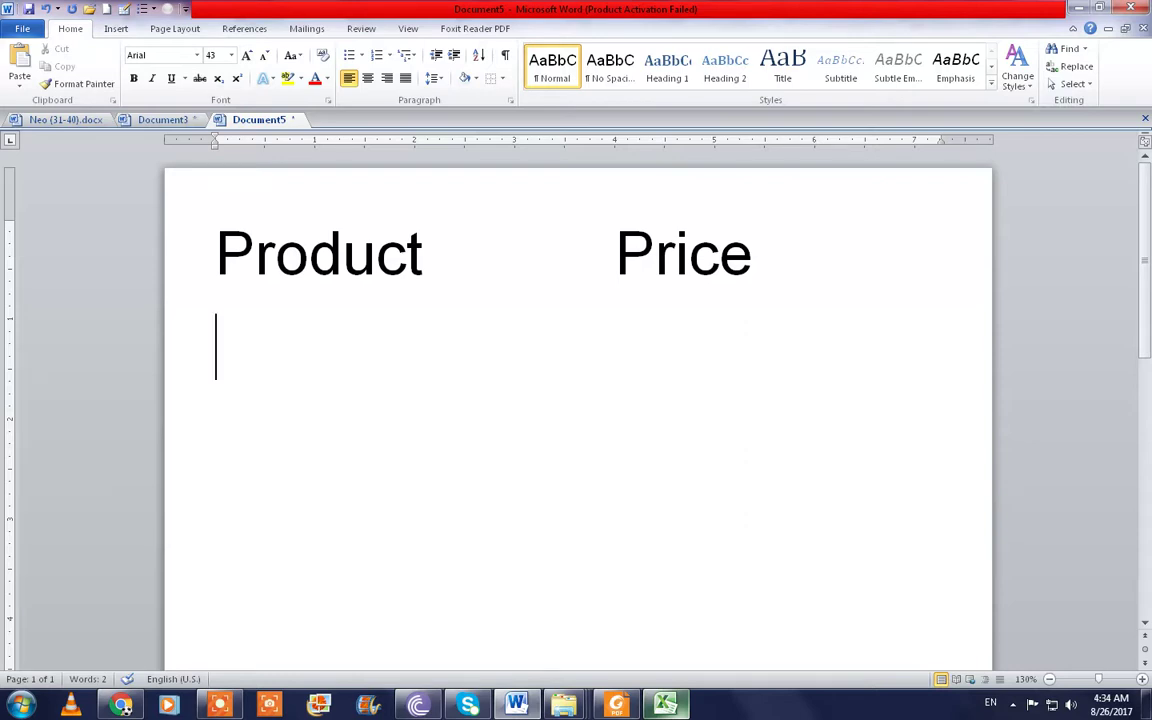
Add the Soap row with price 14.52.
type("Soap")
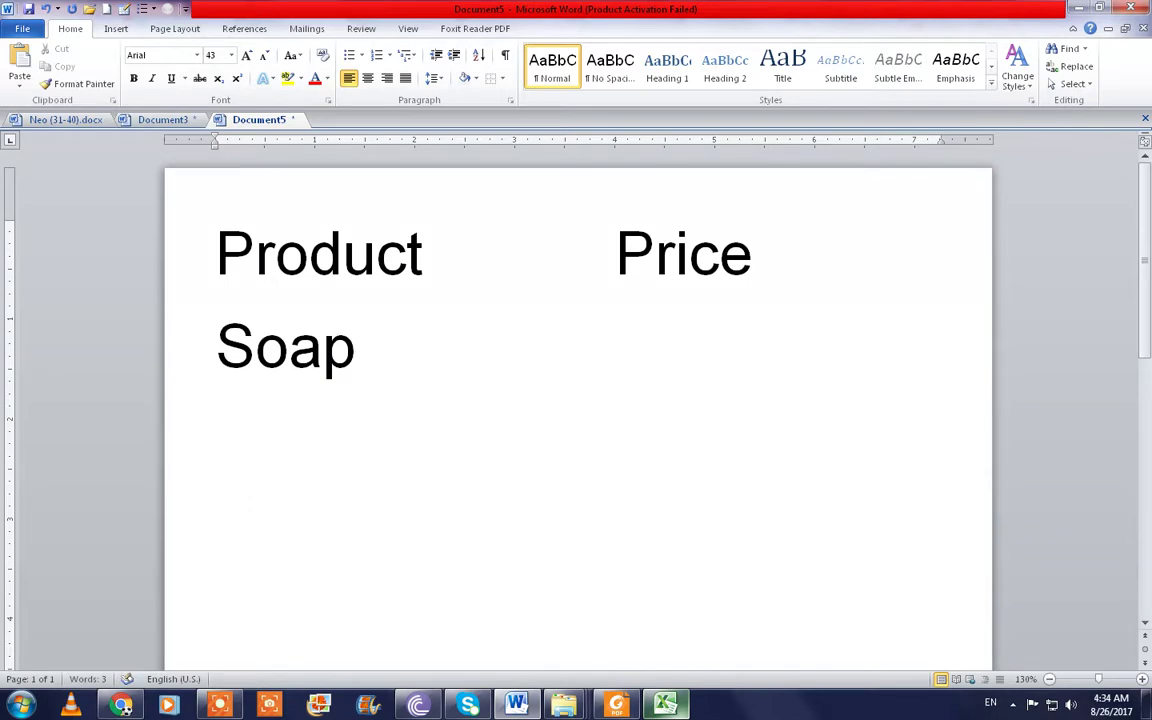
key("Tab")
key("Tab")
type("14.52")
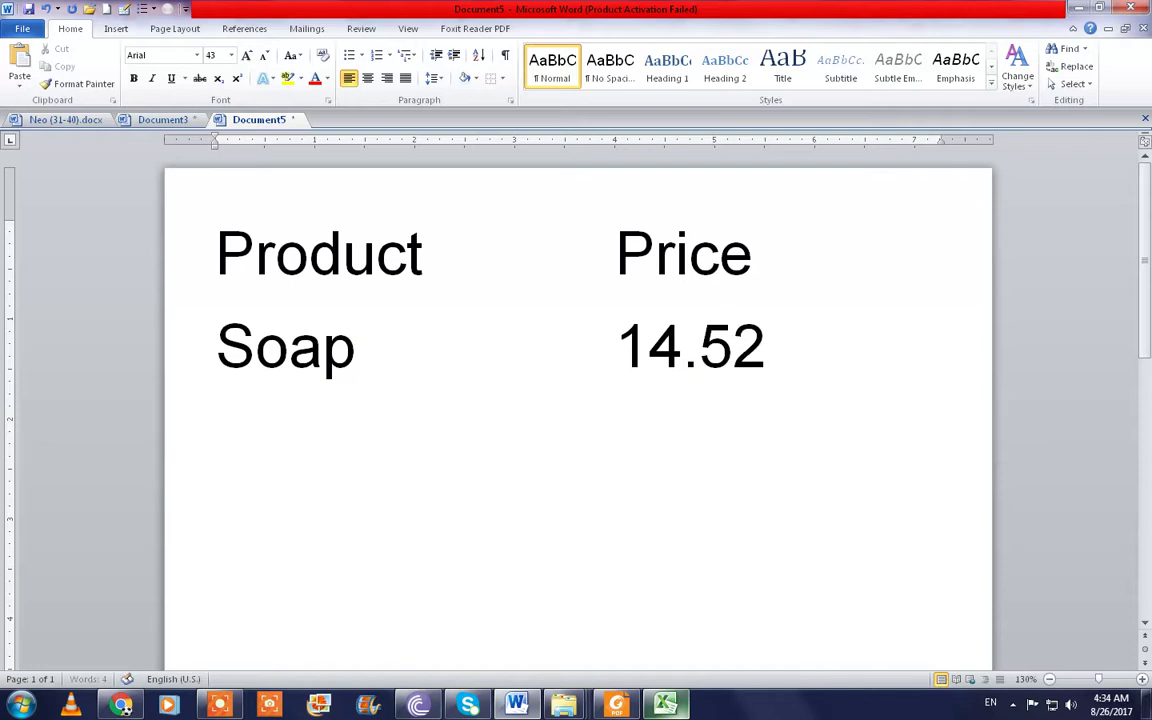
key("Return")
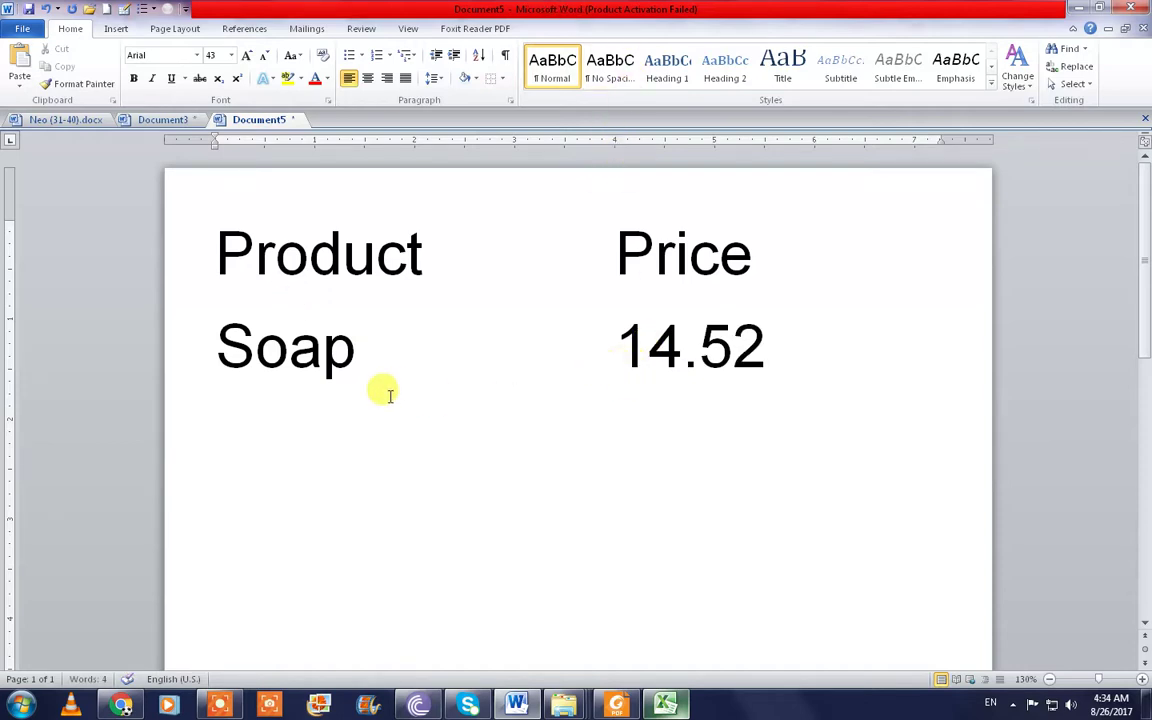
Add the toothpaste row with price 145.25, removing a stray blank line.
type("Pa")
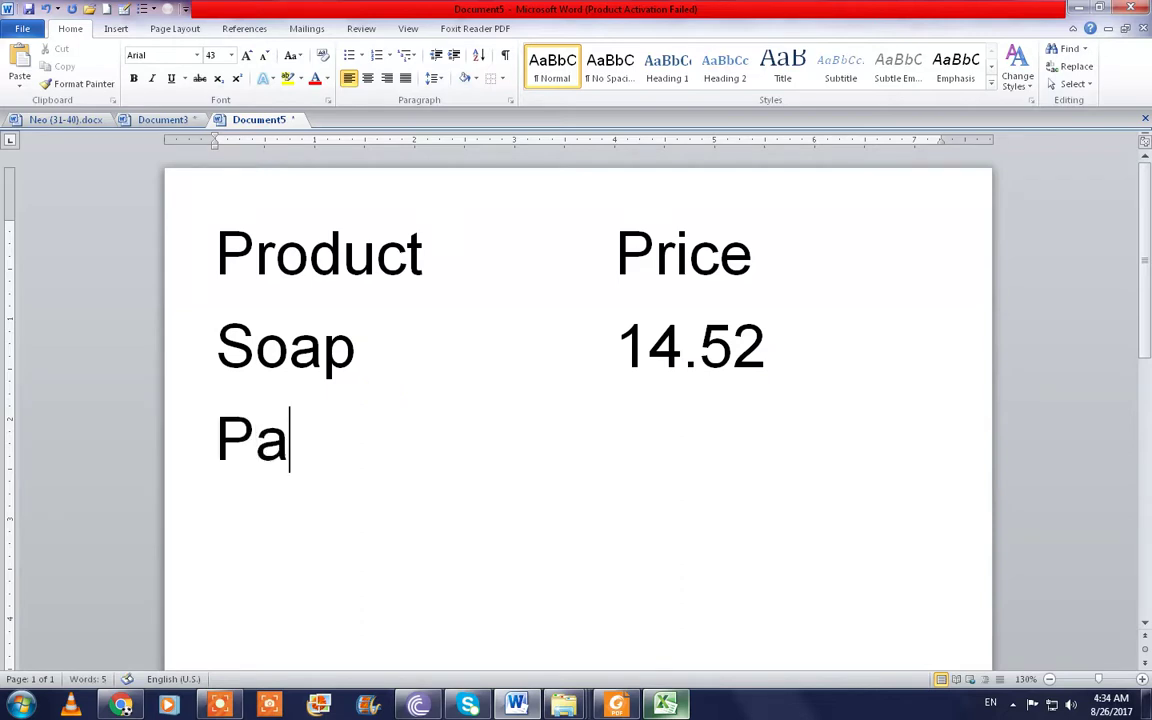
key("BackSpace")
key("BackSpace")
type("to")
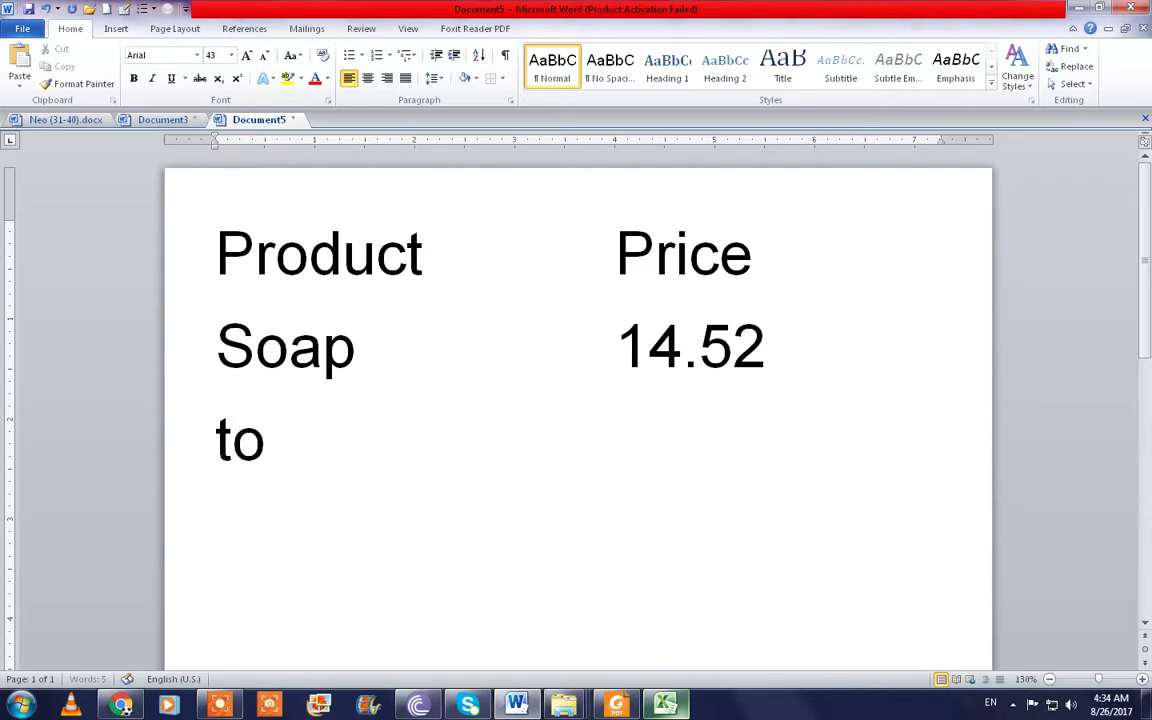
type("othpas")
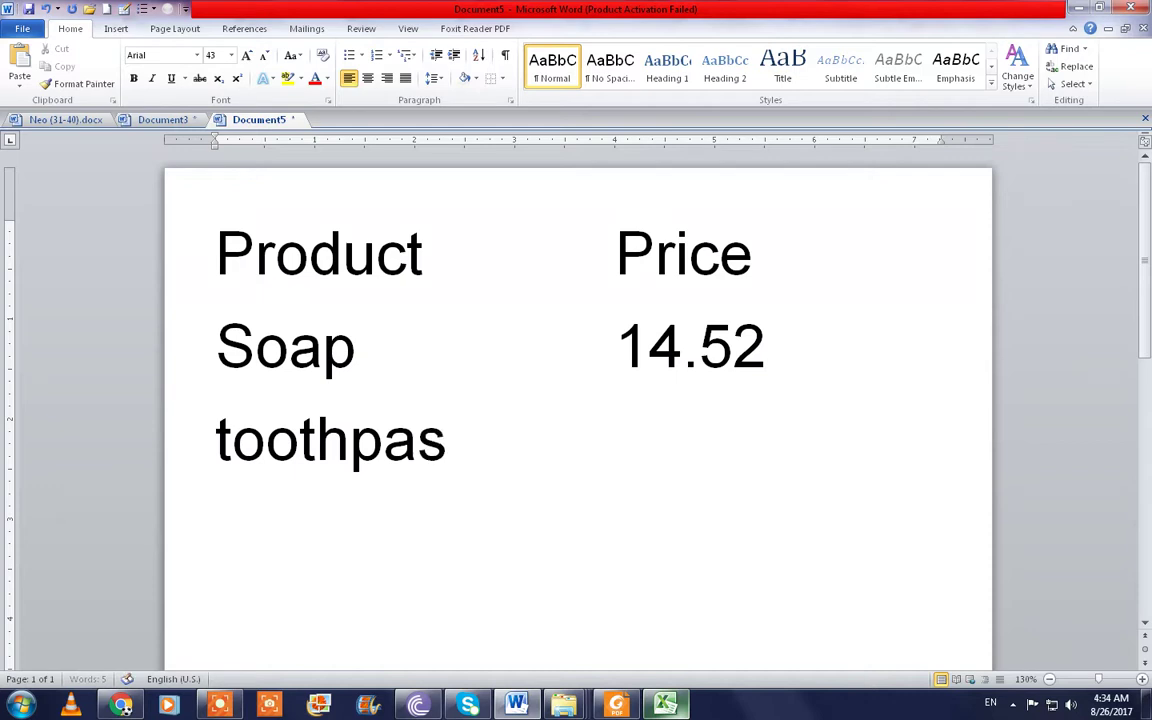
type("te")
key("Tab")
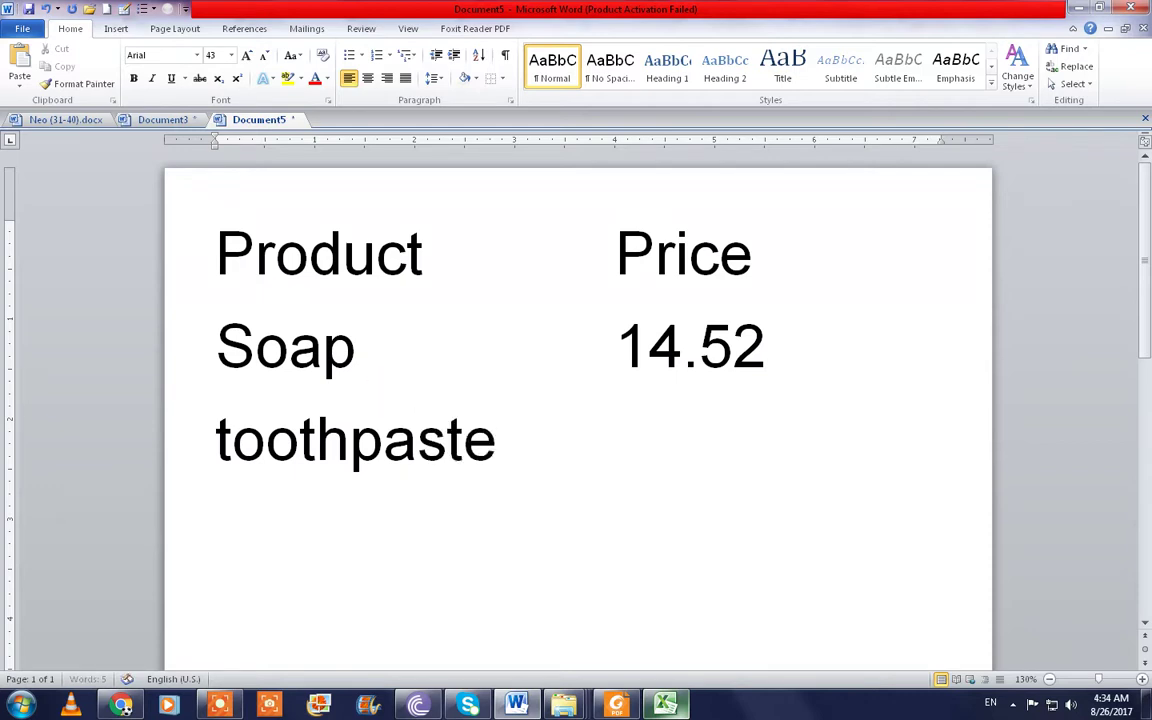
key("Tab")
key("Up")
key("End")
key("Return")
key("Delete")
type("145")
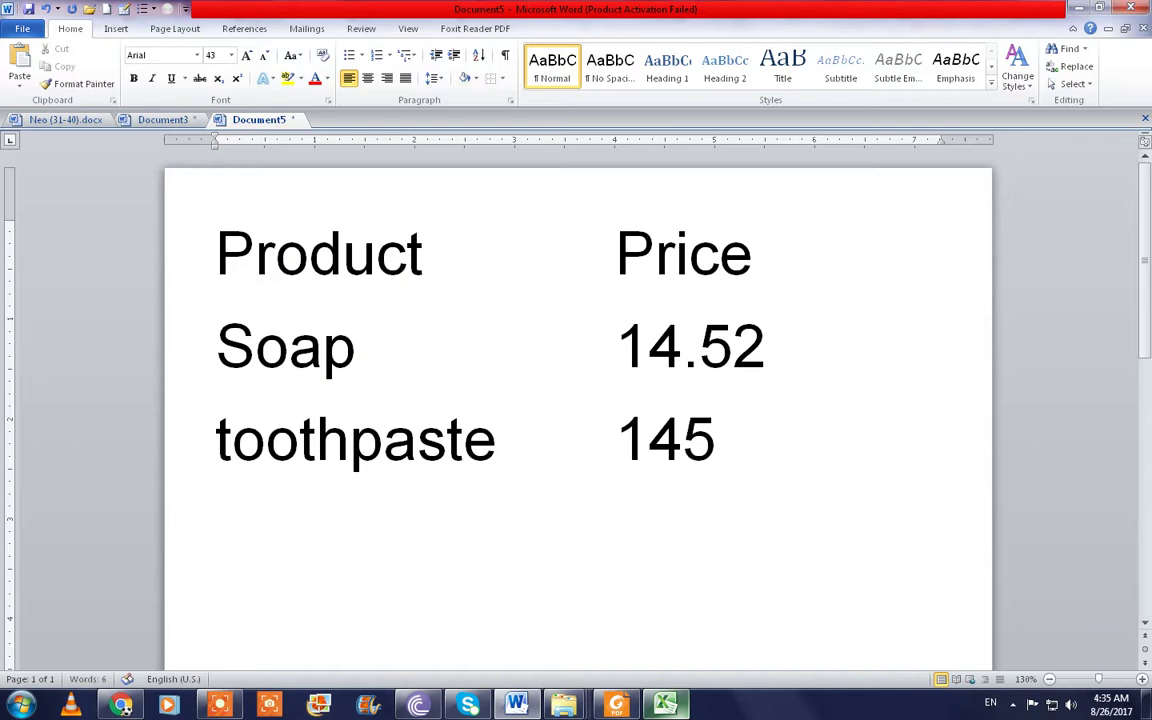
type(".25")
key("Return")
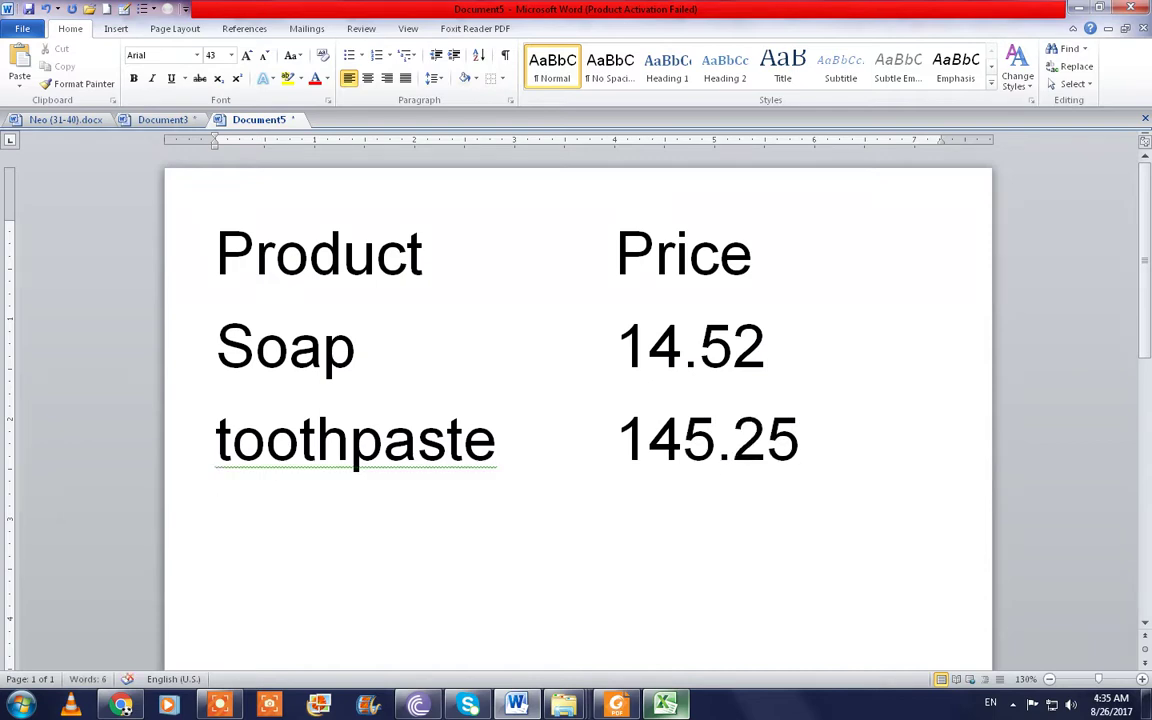
Correct 'toothpaste' to 'Toothpaste' with the spelling suggestion.
key("Up")
key("Right")
key("shift+F10")
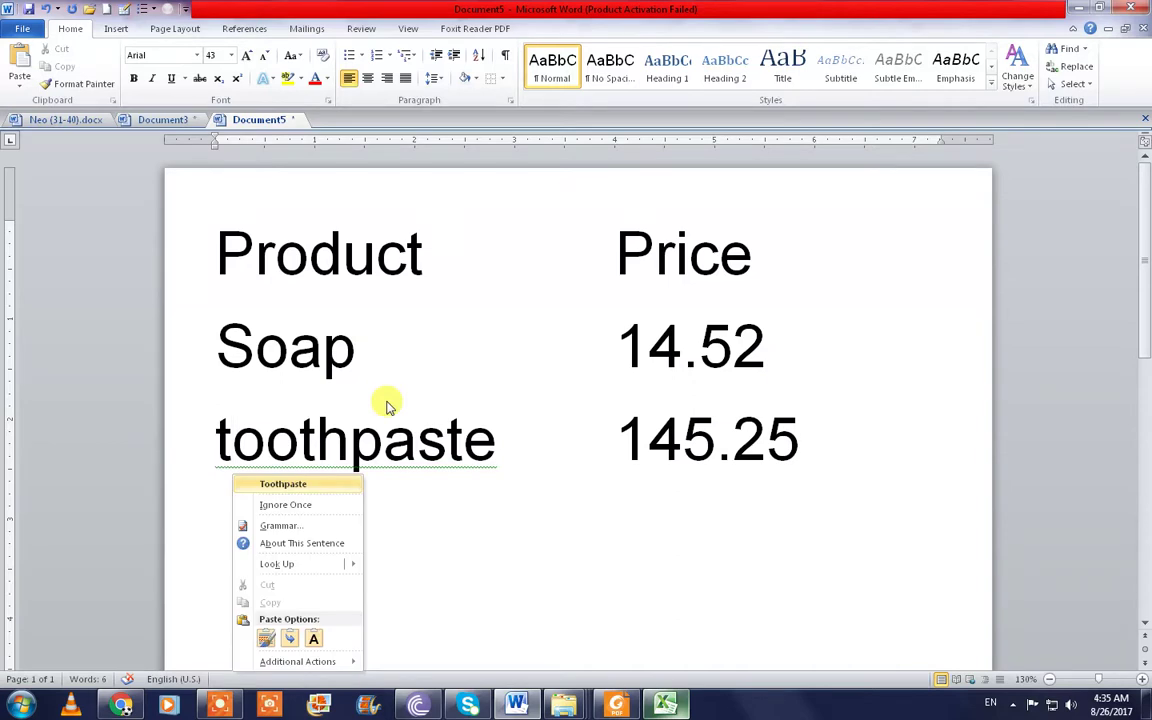
left_click(332, 485)
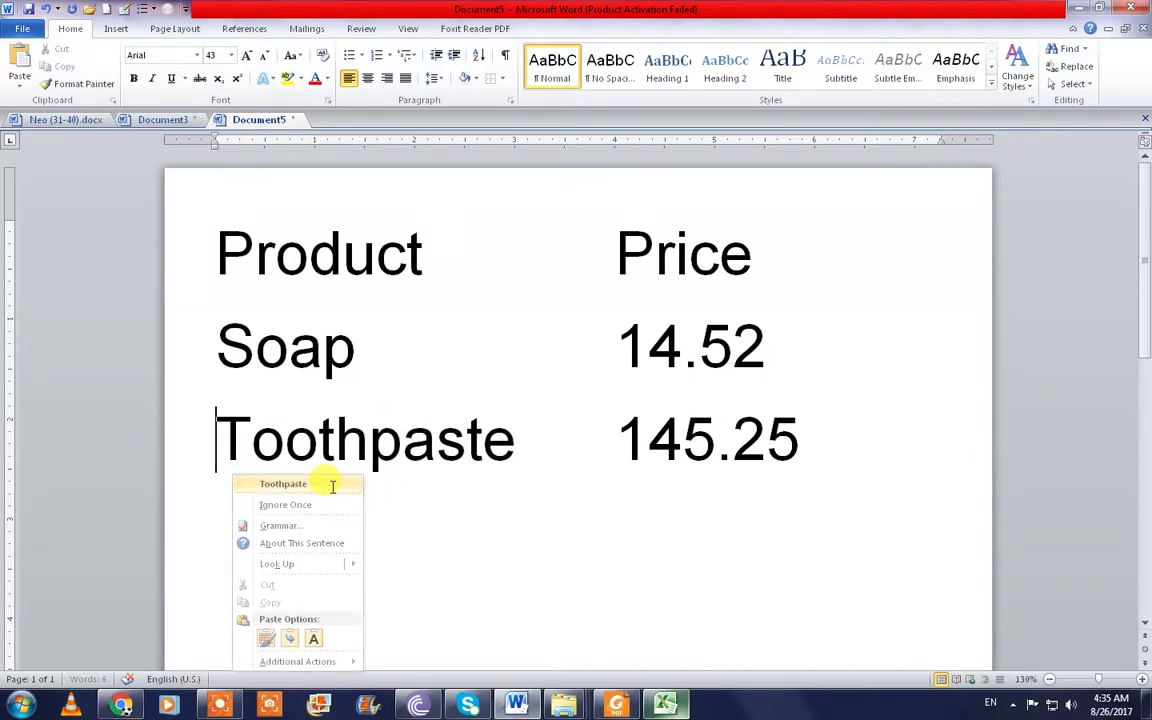
key("Down")
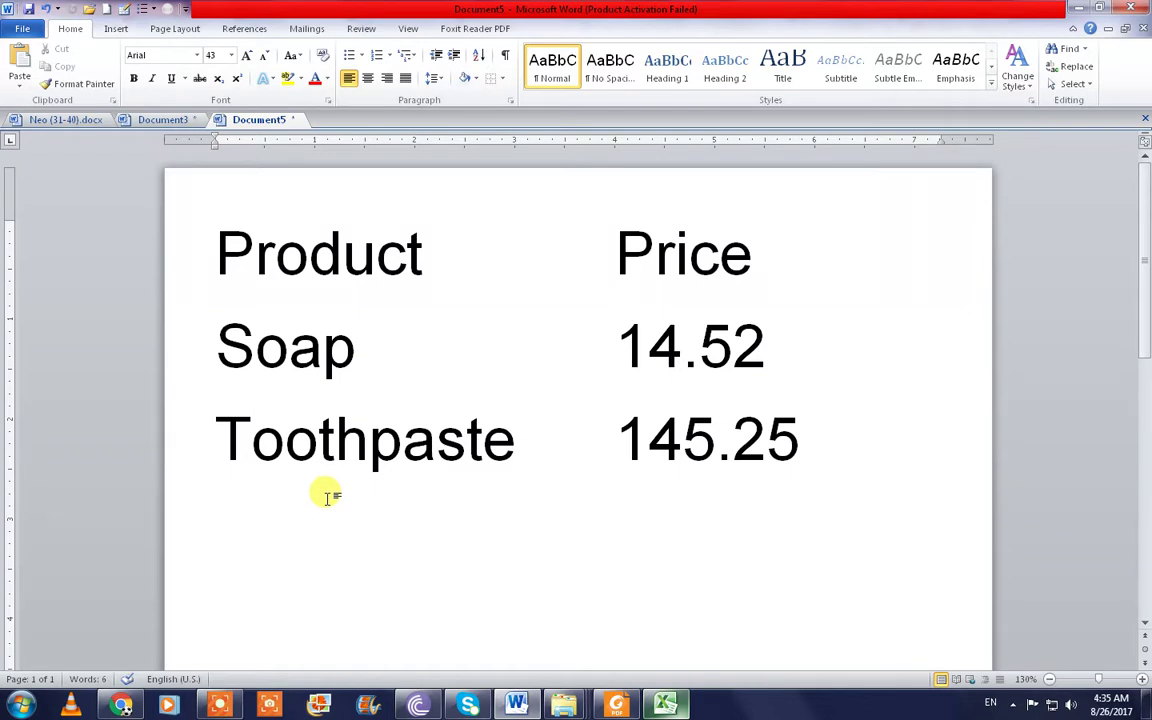
Add the Chips row with price 1452.84.
type("Chip")
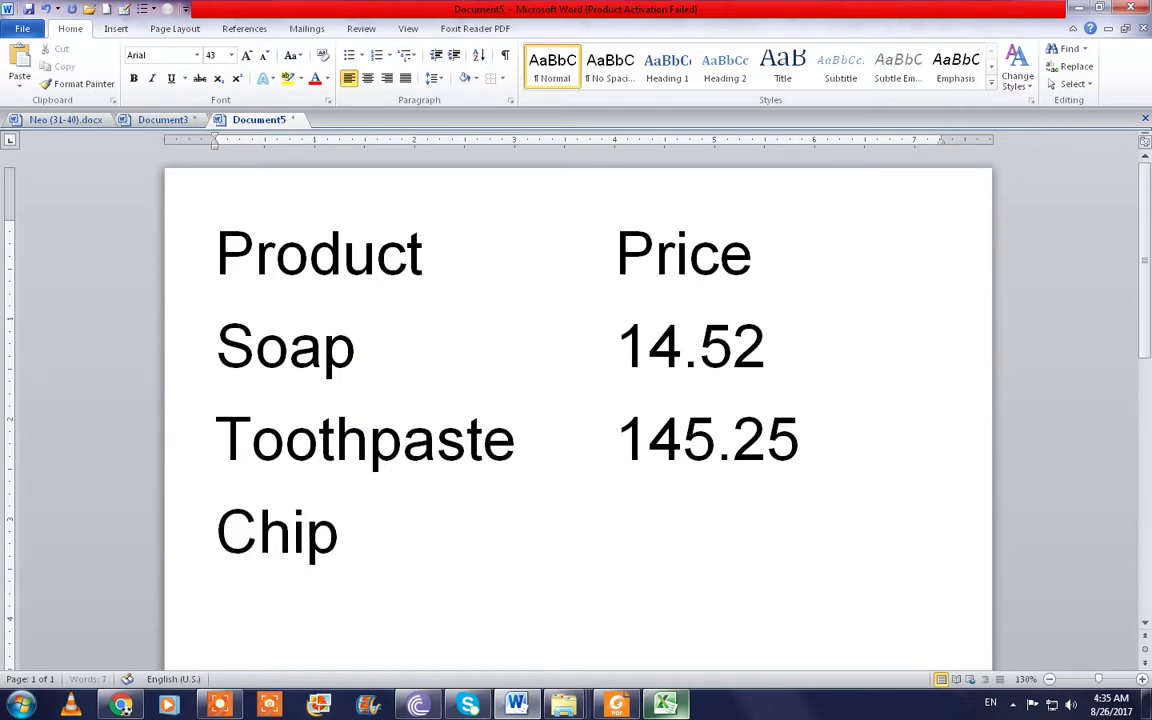
type("s")
key("Tab")
type("1")
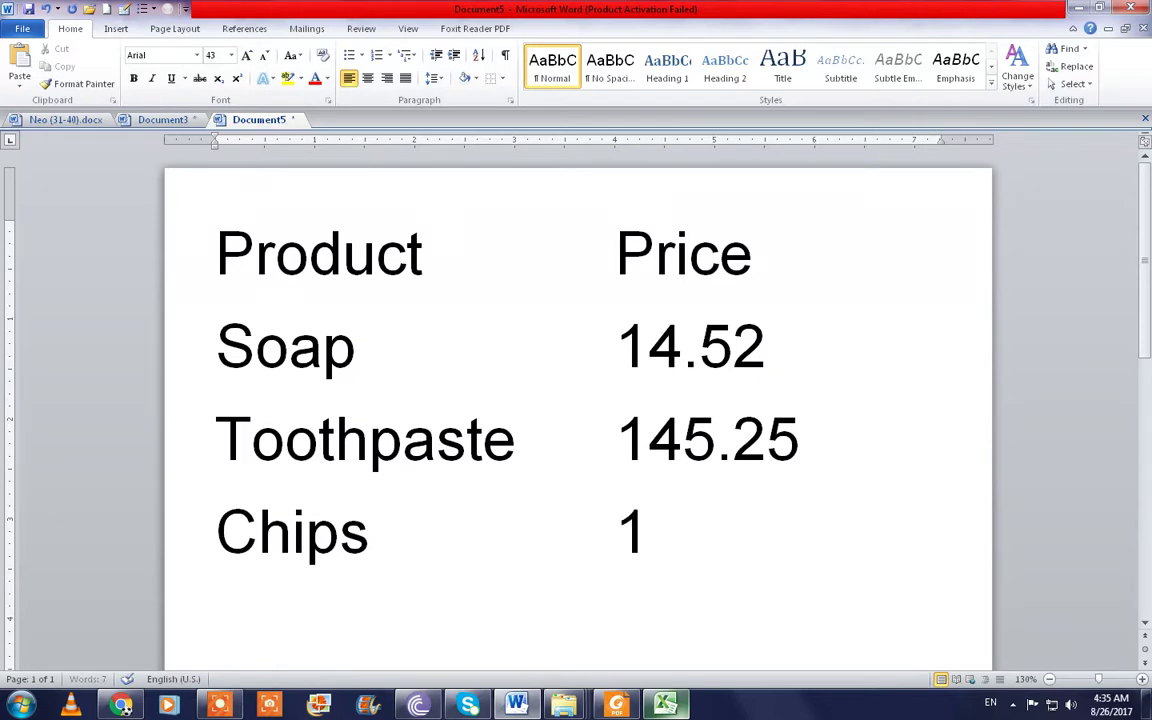
type("452.84")
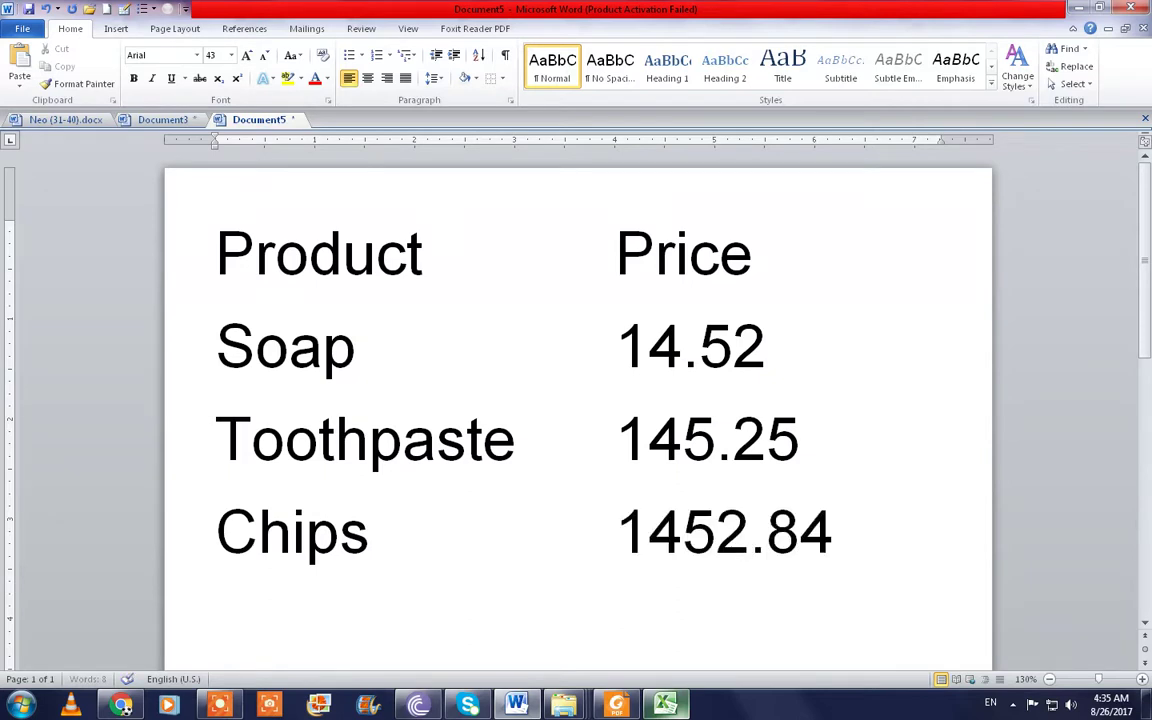
key("Return")
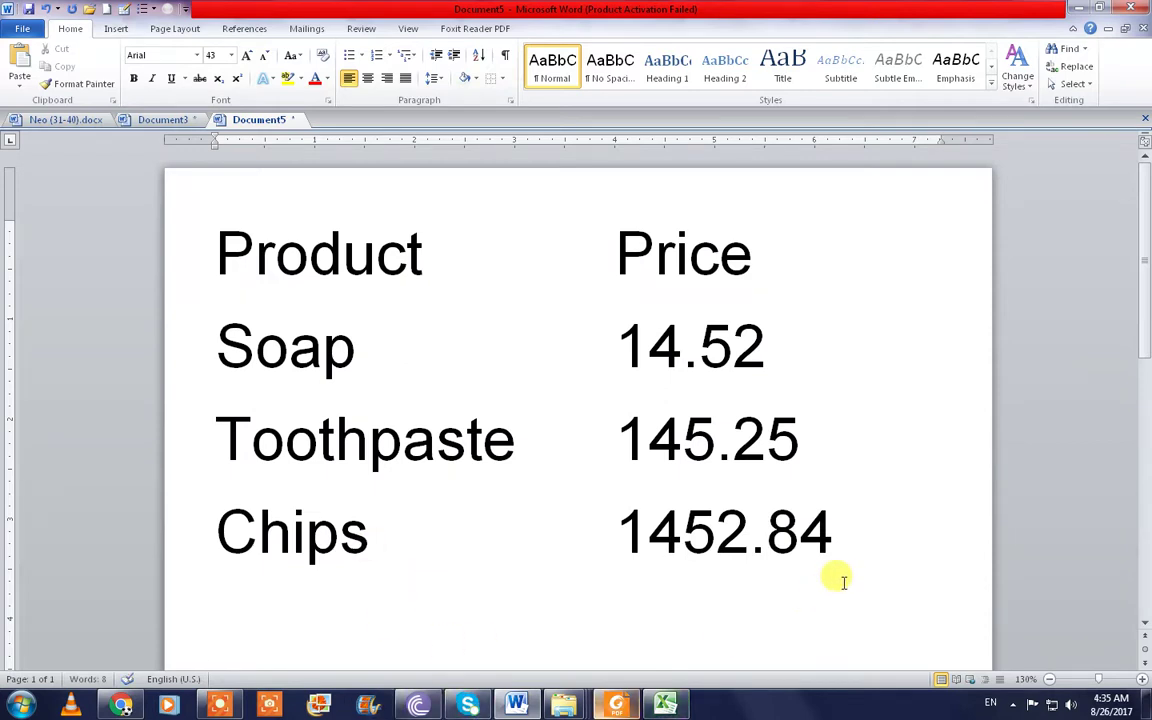
Delete the Soap 14.52, Toothpaste 145.25 and Chips 1452.84 rows under the heading.
left_click(835, 550)
left_click_drag(835, 550, 635, 355)
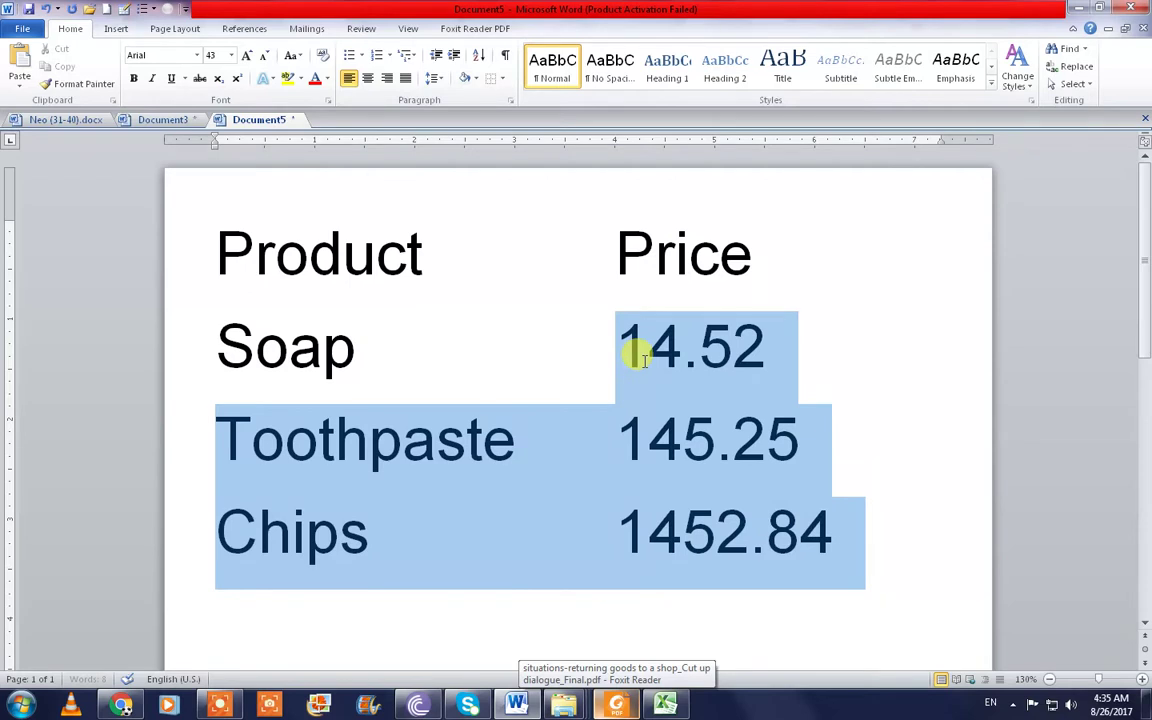
left_click(638, 518)
scroll(640, 515, "down", 1)
scroll(640, 530, "up", 1)
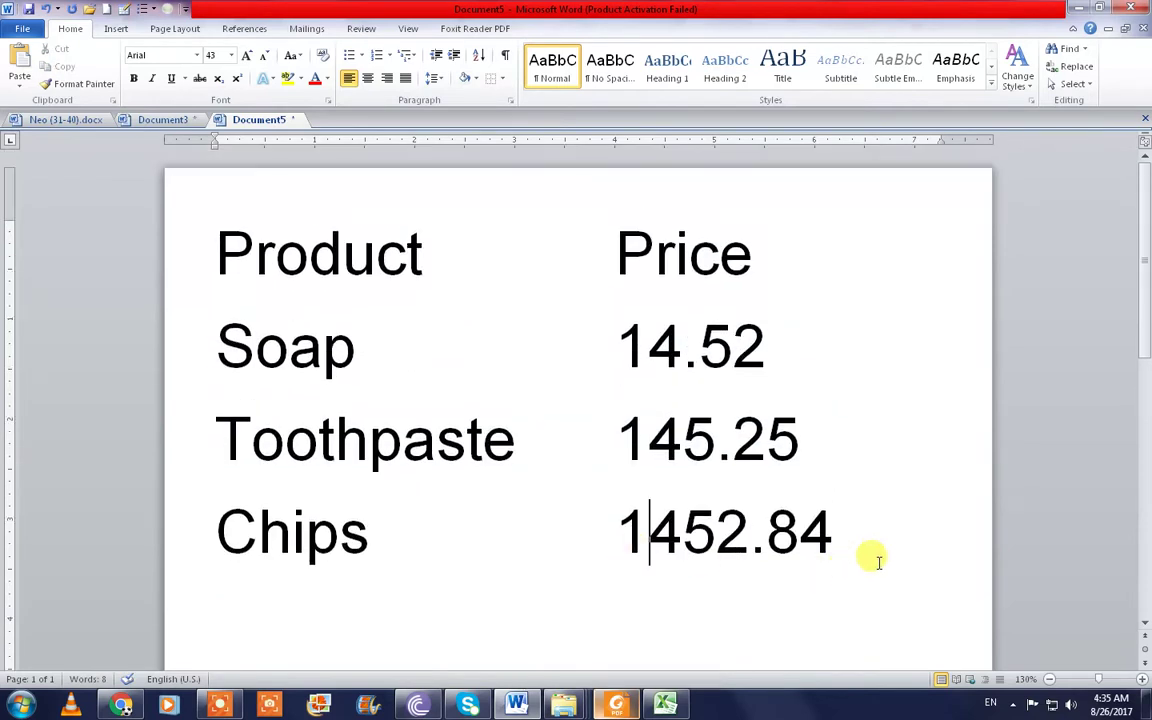
mouse_move(878, 562)
left_mouse_down()
mouse_move(82, 399)
mouse_move(64, 357)
left_mouse_up()
key("Delete")
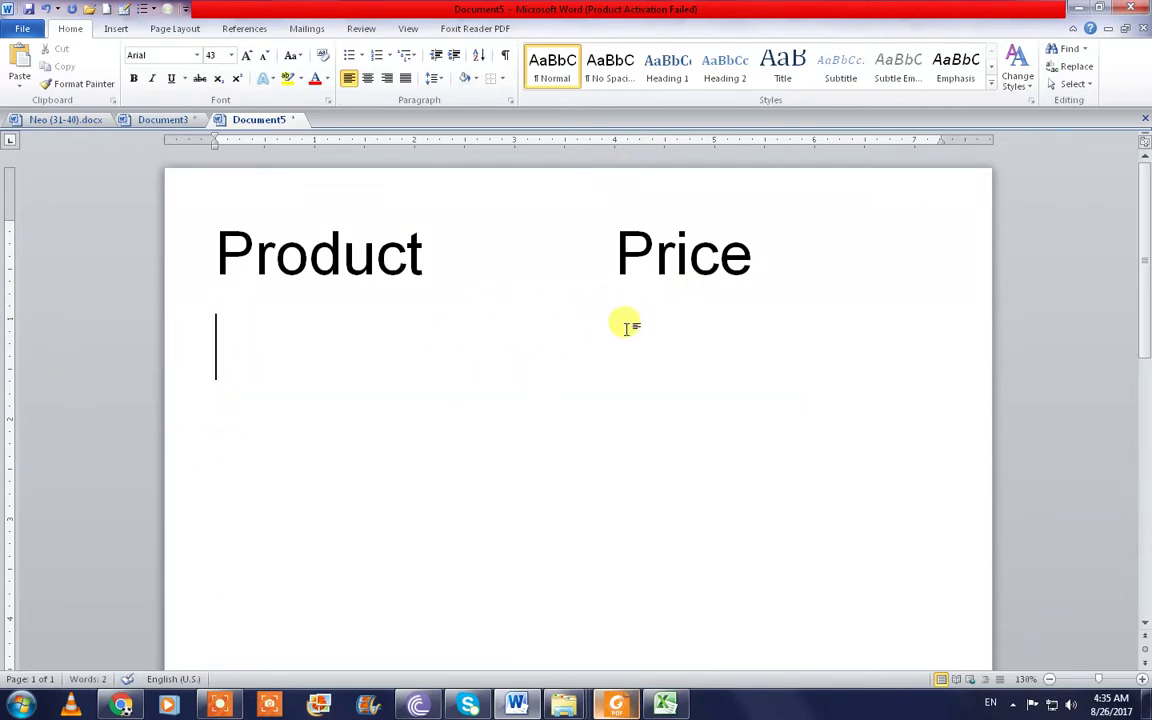
Make the 4-inch tab stop decimal-aligned.
double_click(616, 150)
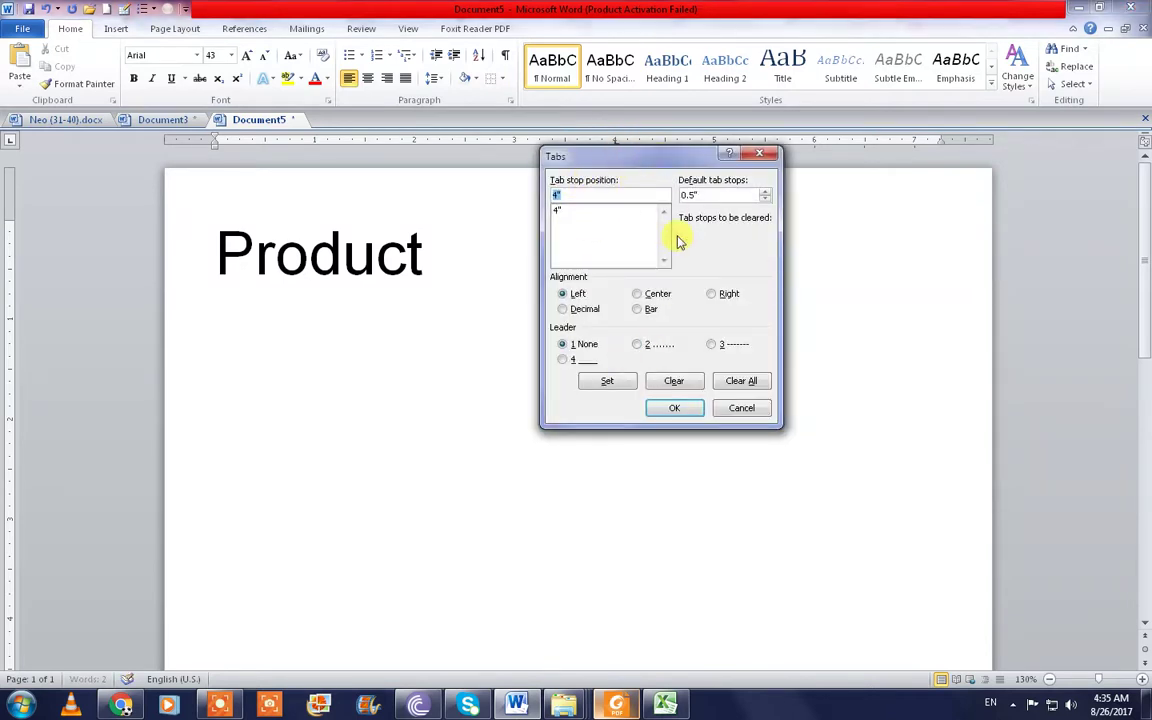
left_click(586, 312)
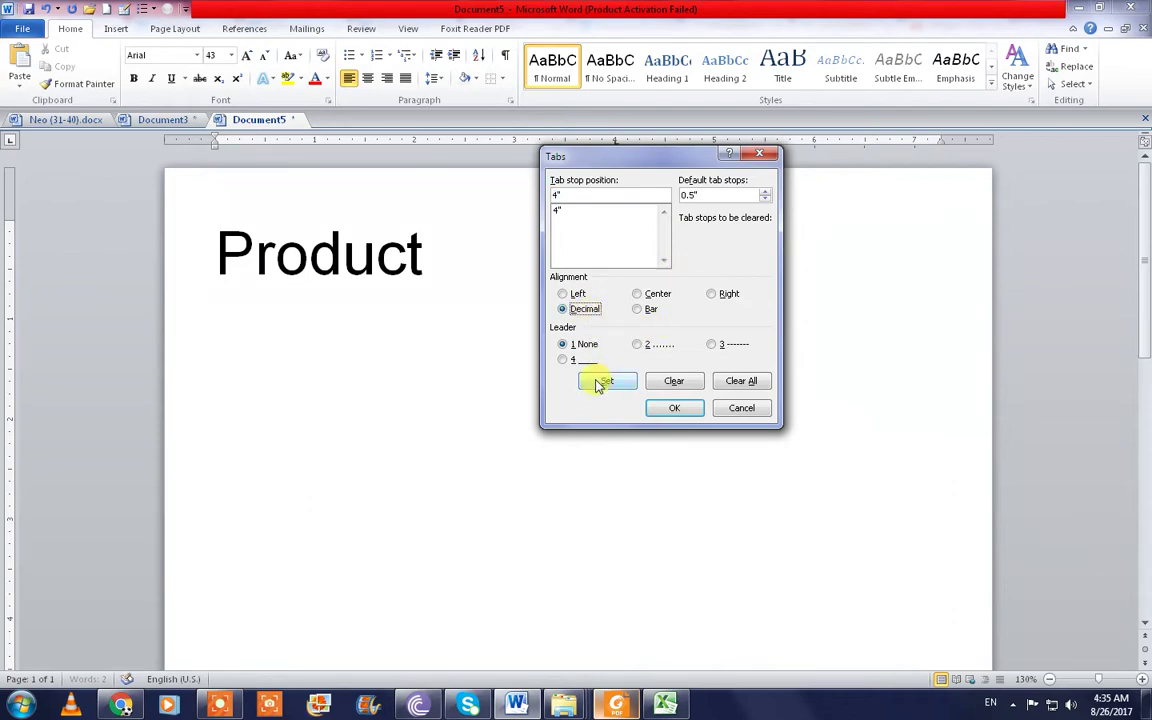
left_click(666, 410)
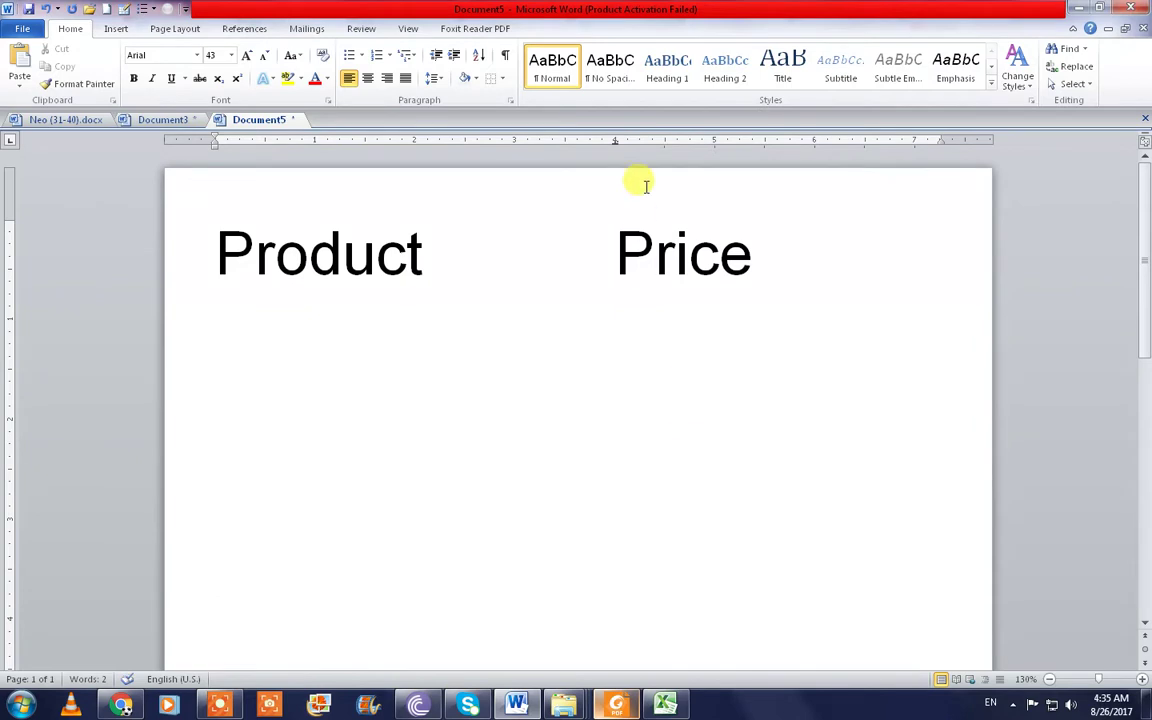
Enter Chips 14.25 and Soap 742.95 aligned on the decimal tab.
key("Return")
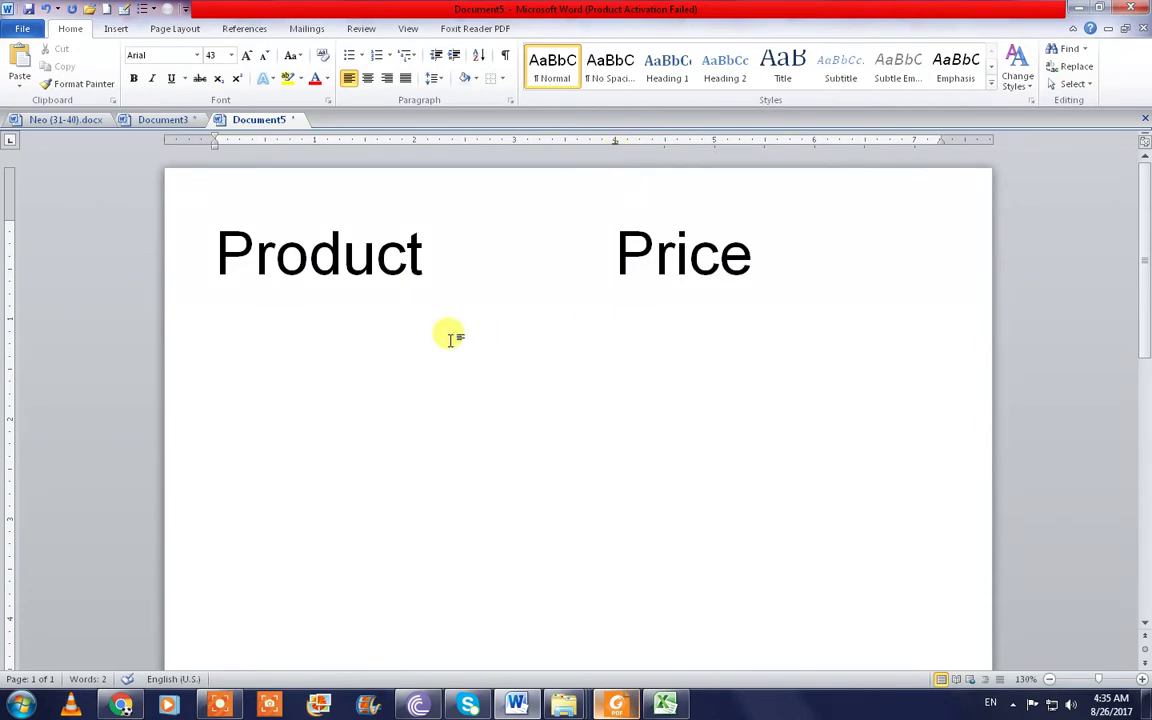
type("Ch")
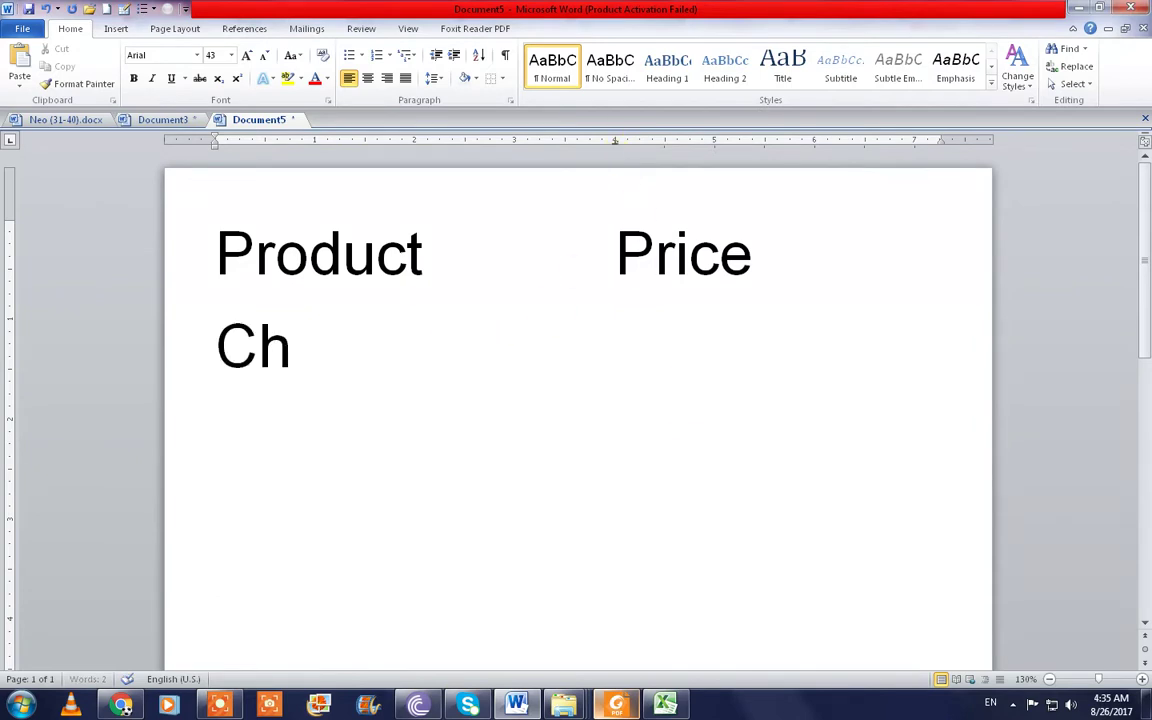
type("ips")
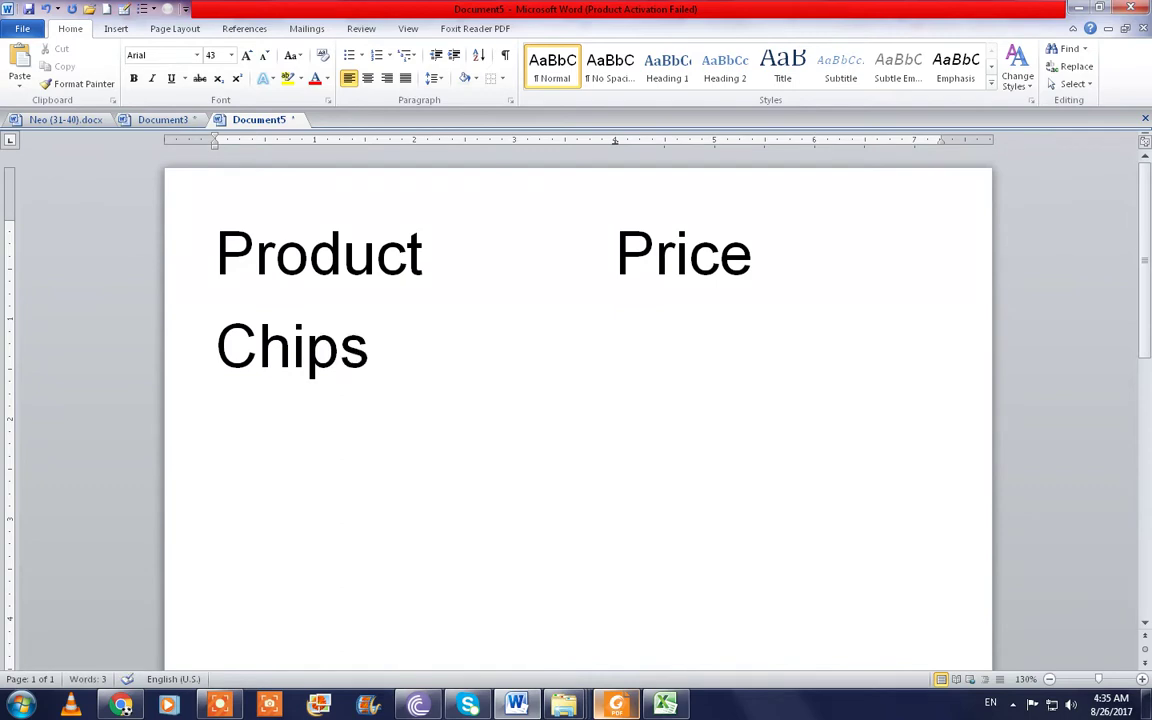
key("Tab")
key("BackSpace")
type("14.25")
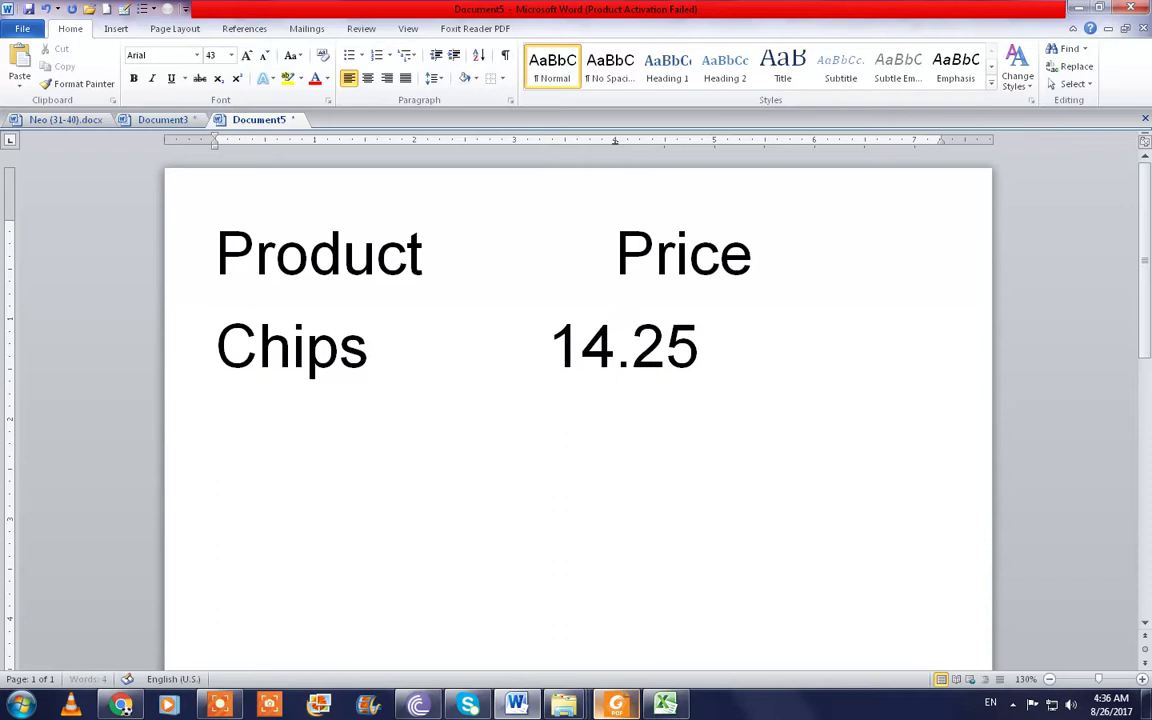
key("Return")
type("S")
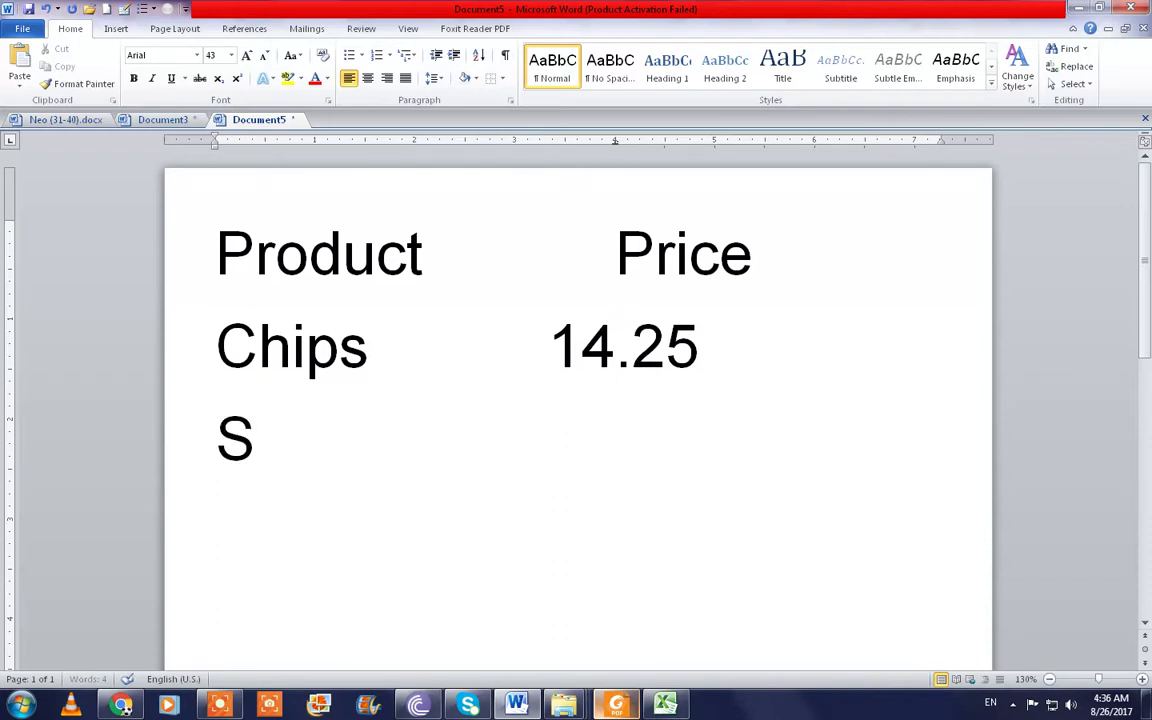
type("oap\t")
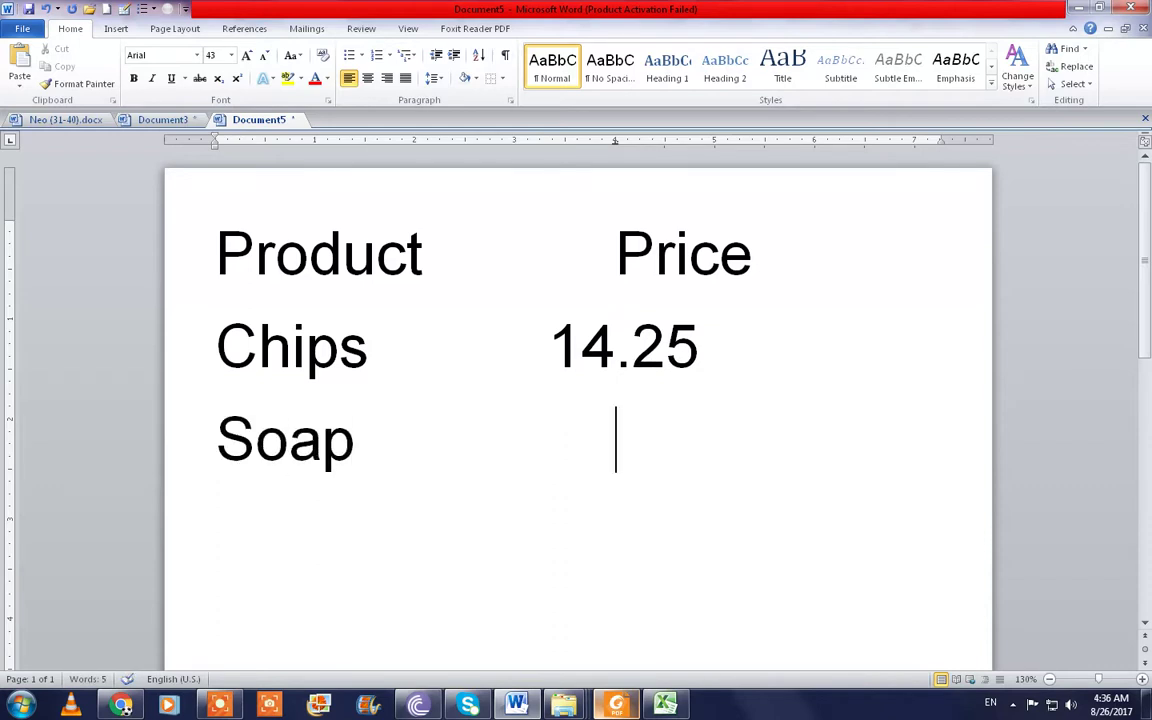
type("742")
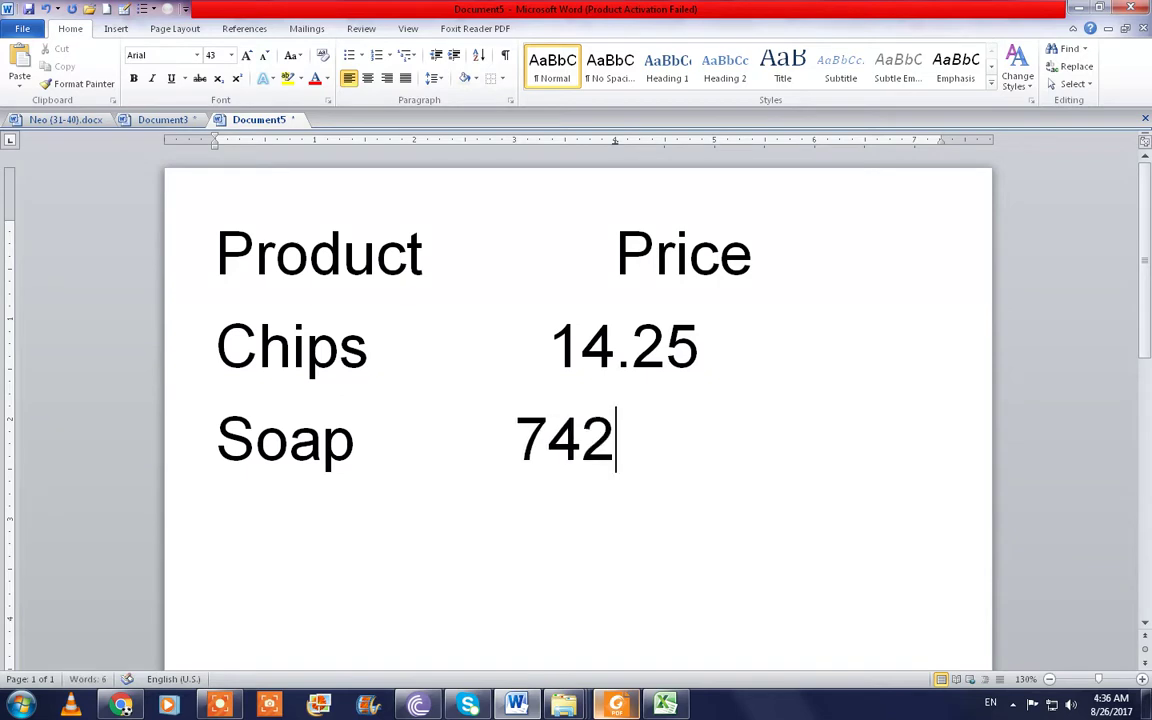
type(".95")
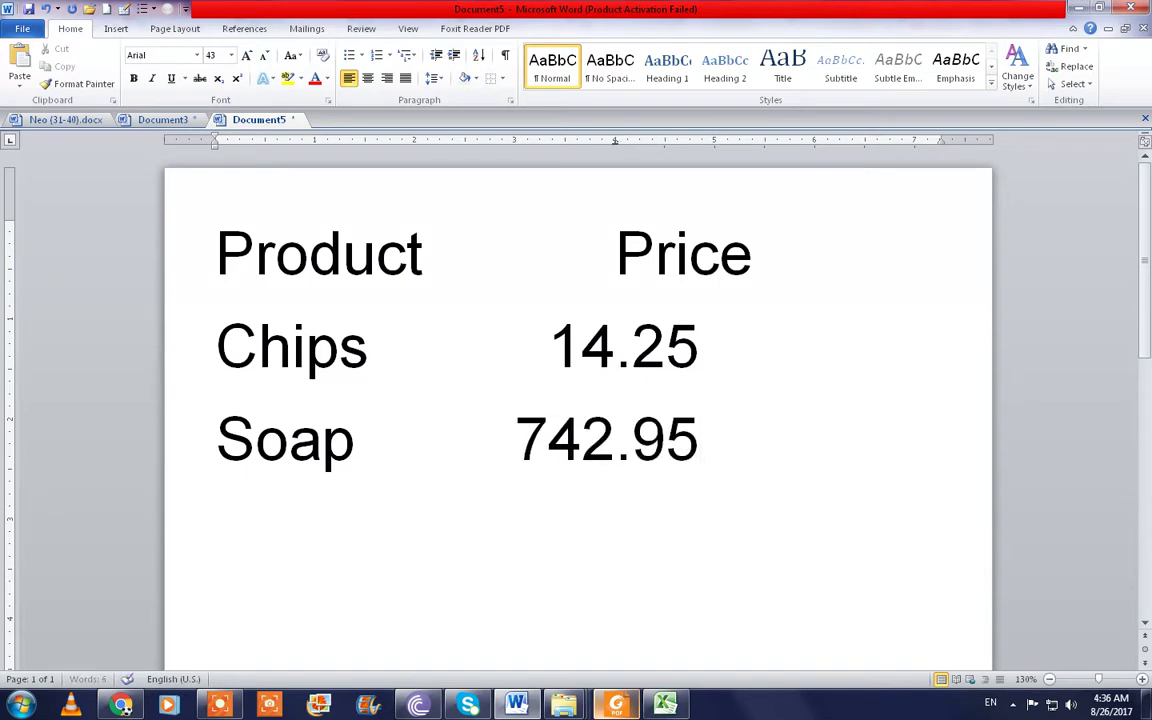
key("Return")
Enter Coke 74.1 and Candy 7485.652 on the following lines.
type("Co")
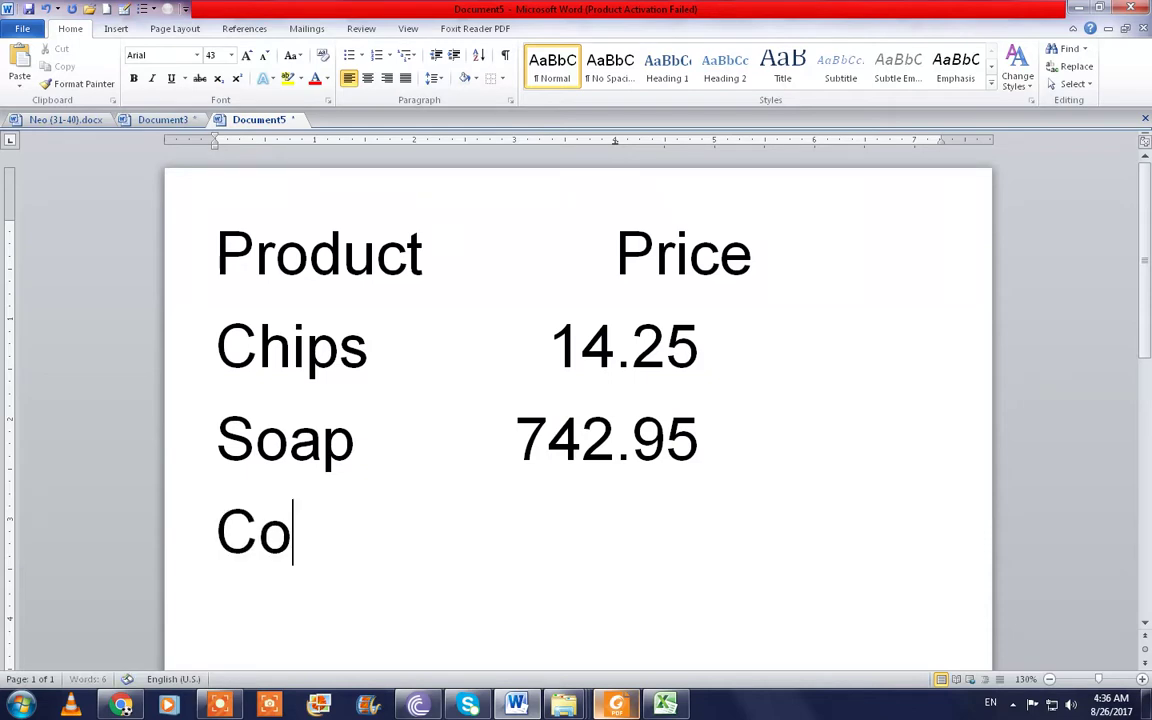
type("ke")
key("Tab")
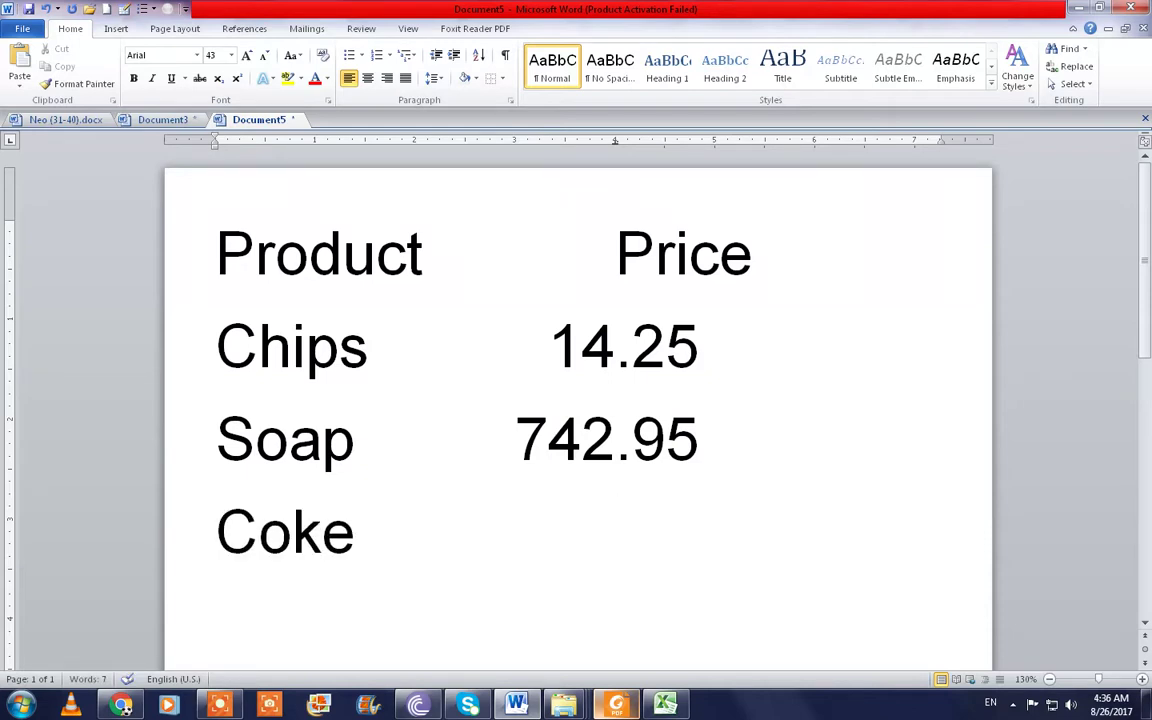
type("74")
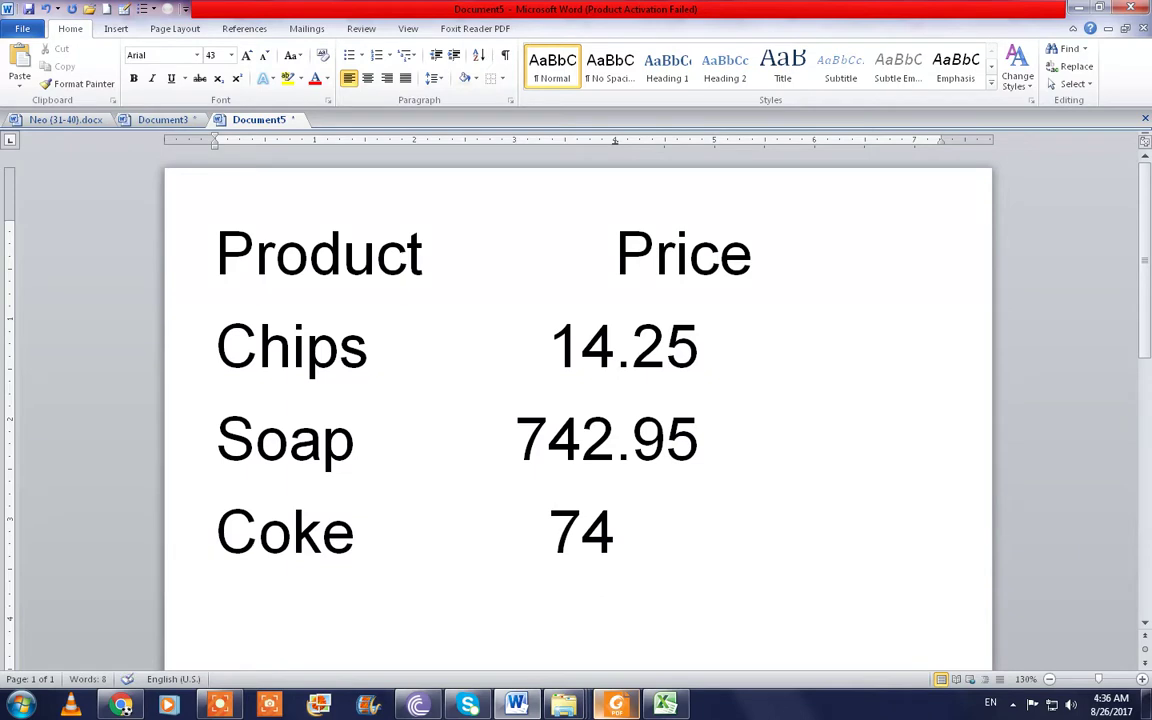
type(".1")
key("Return")
type("Ca")
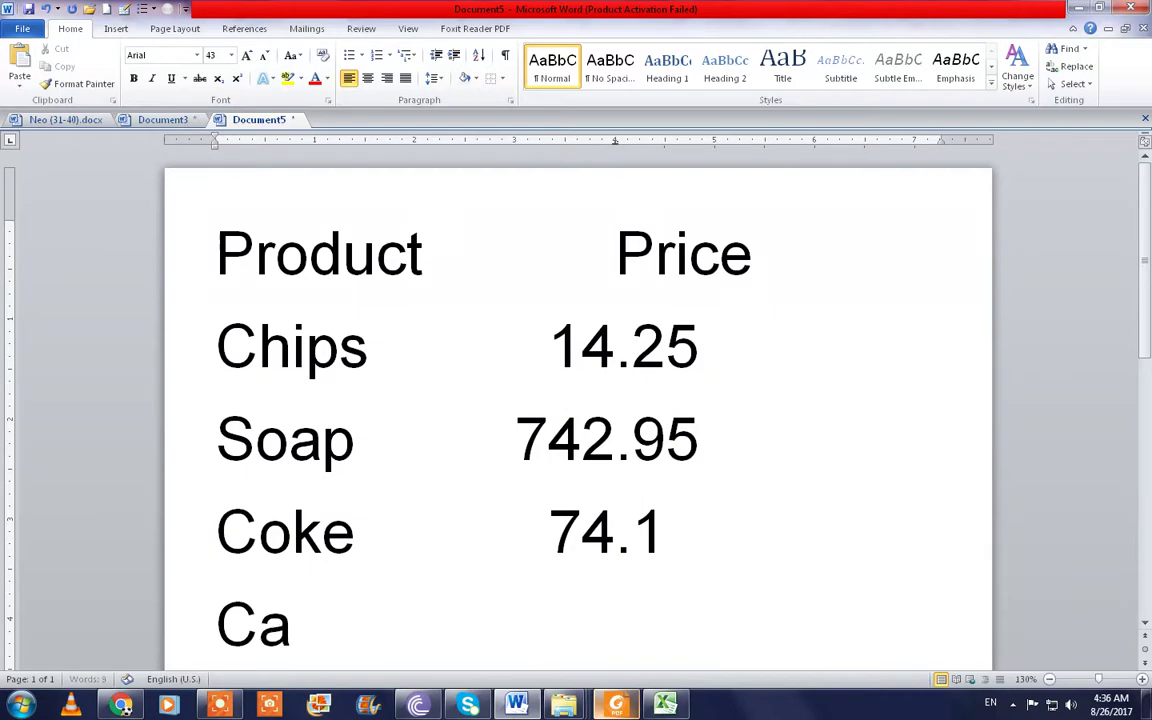
type("ndy")
key("Tab")
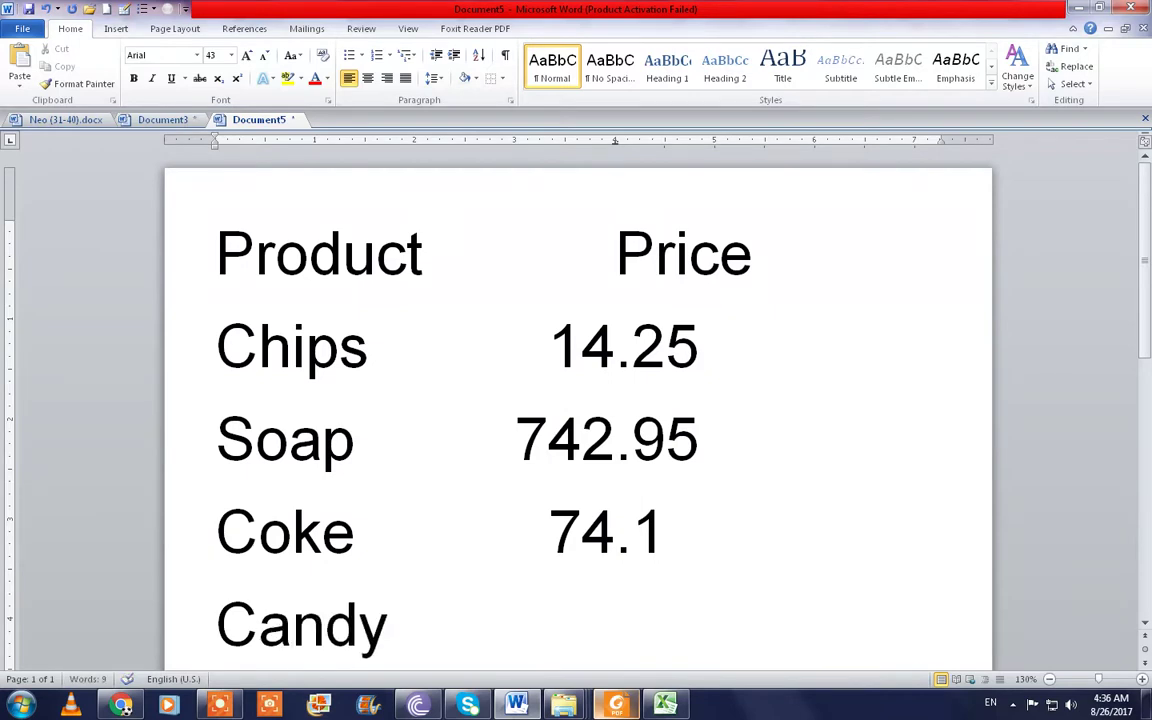
type("7485")
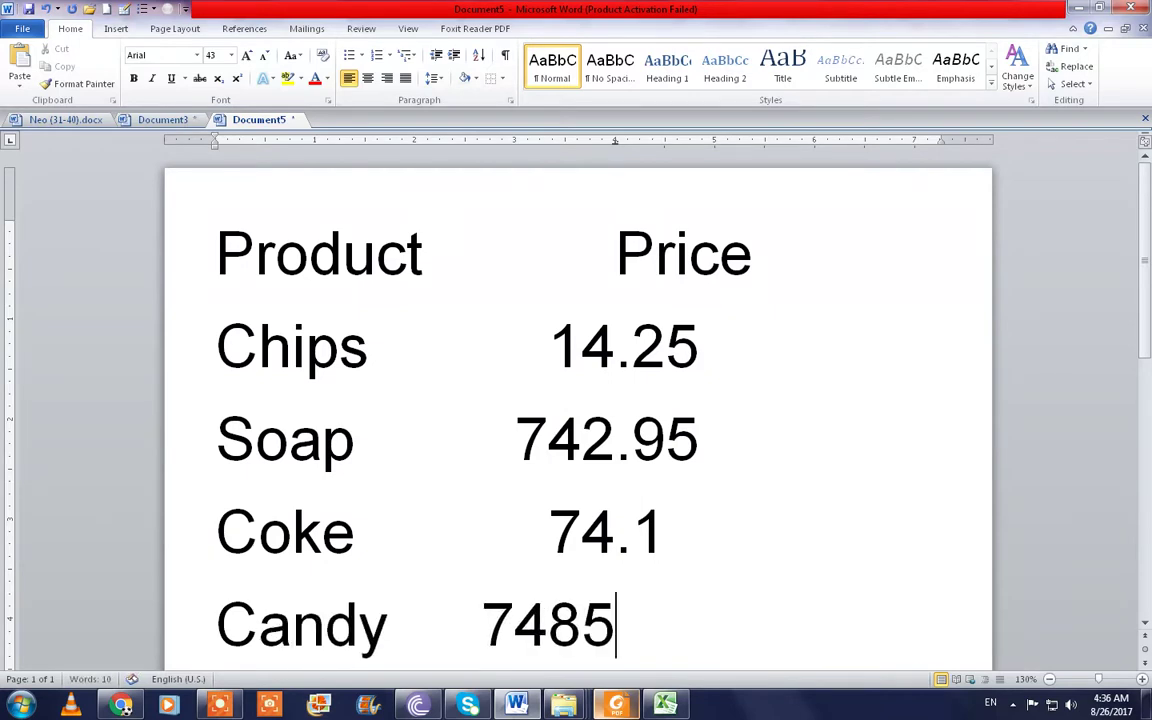
type(".652")
key("Return")
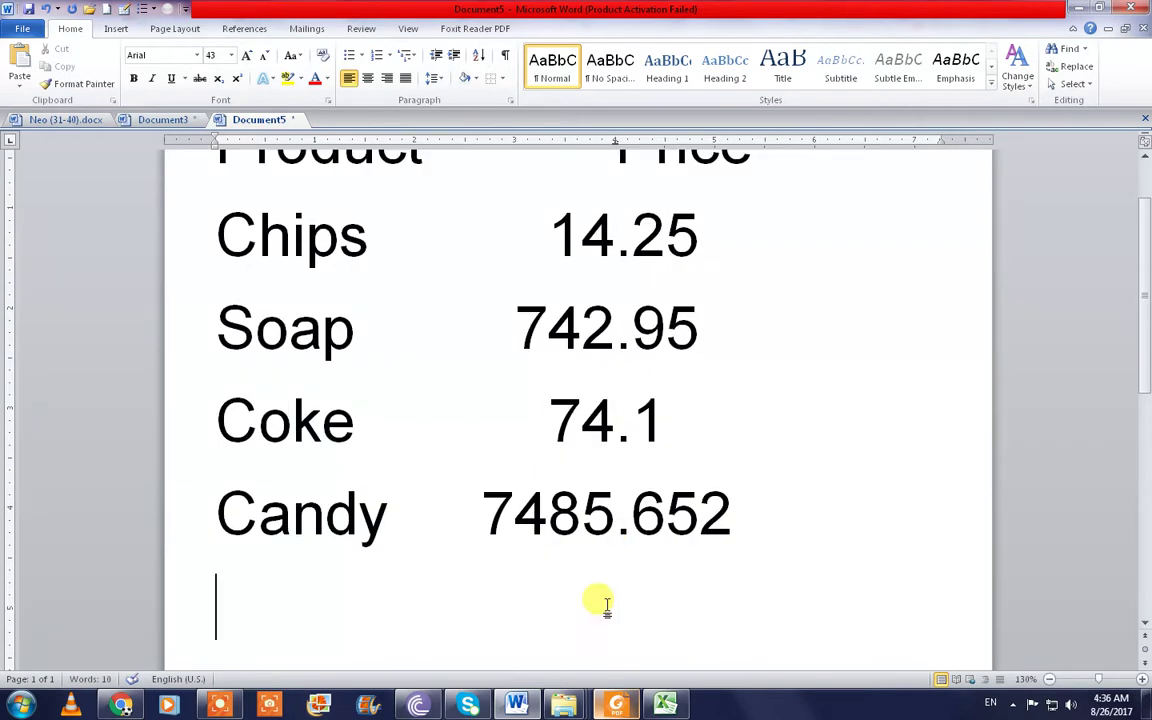
scroll(774, 560, "up", 1)
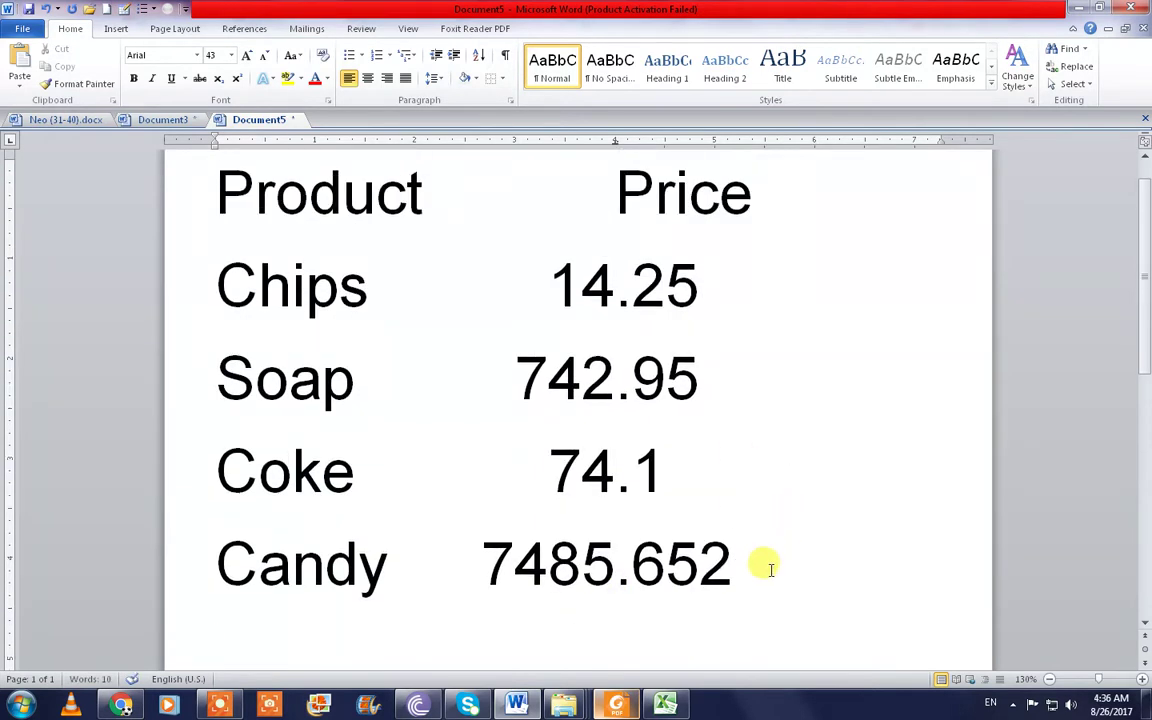
Convert the selected product list to a table, separated at tabs.
left_click_drag(764, 560, 190, 230)
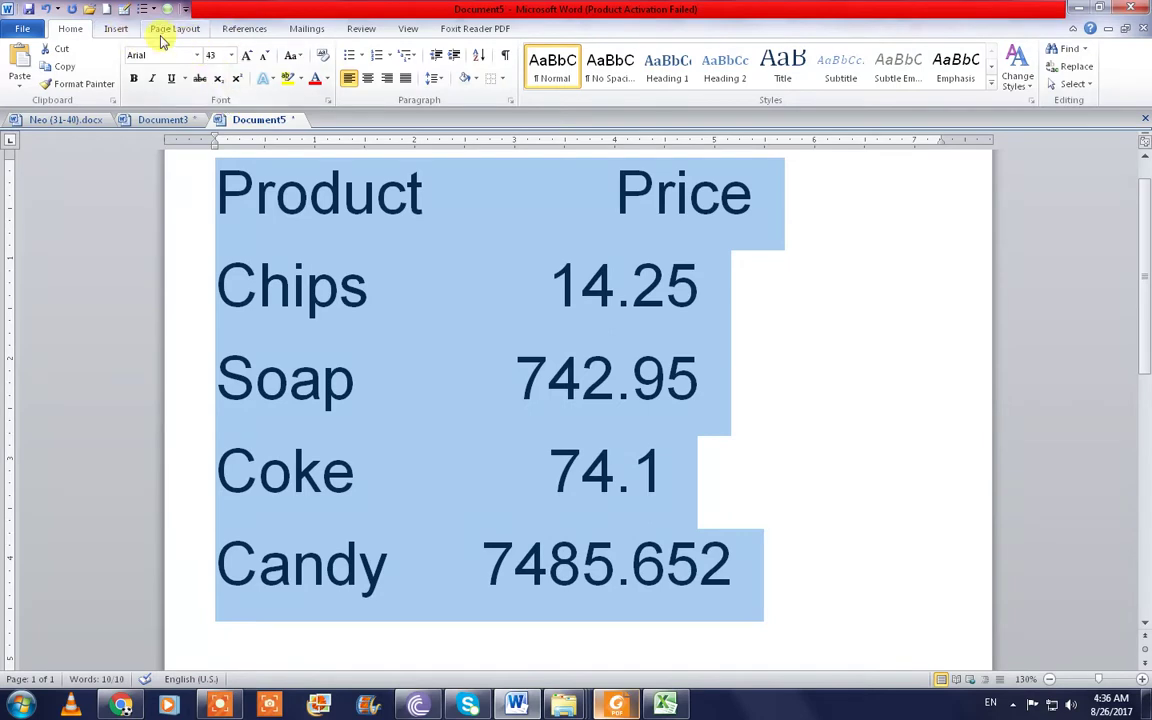
left_click(117, 32)
left_click(127, 68)
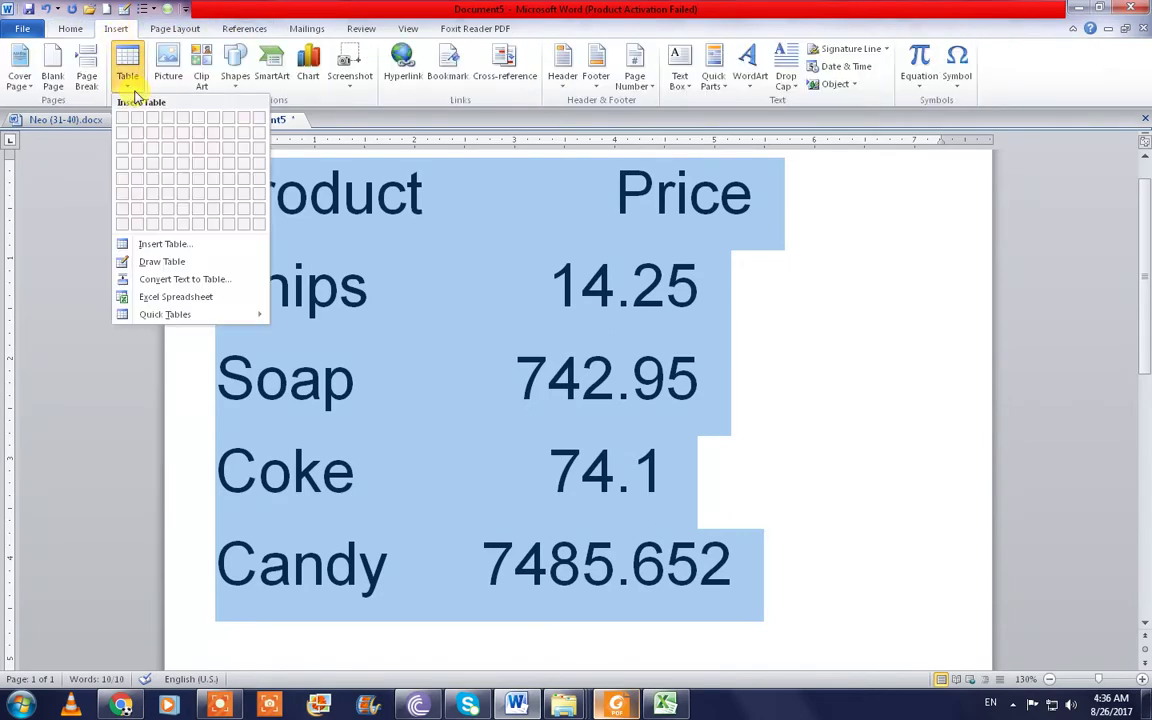
left_click(196, 283)
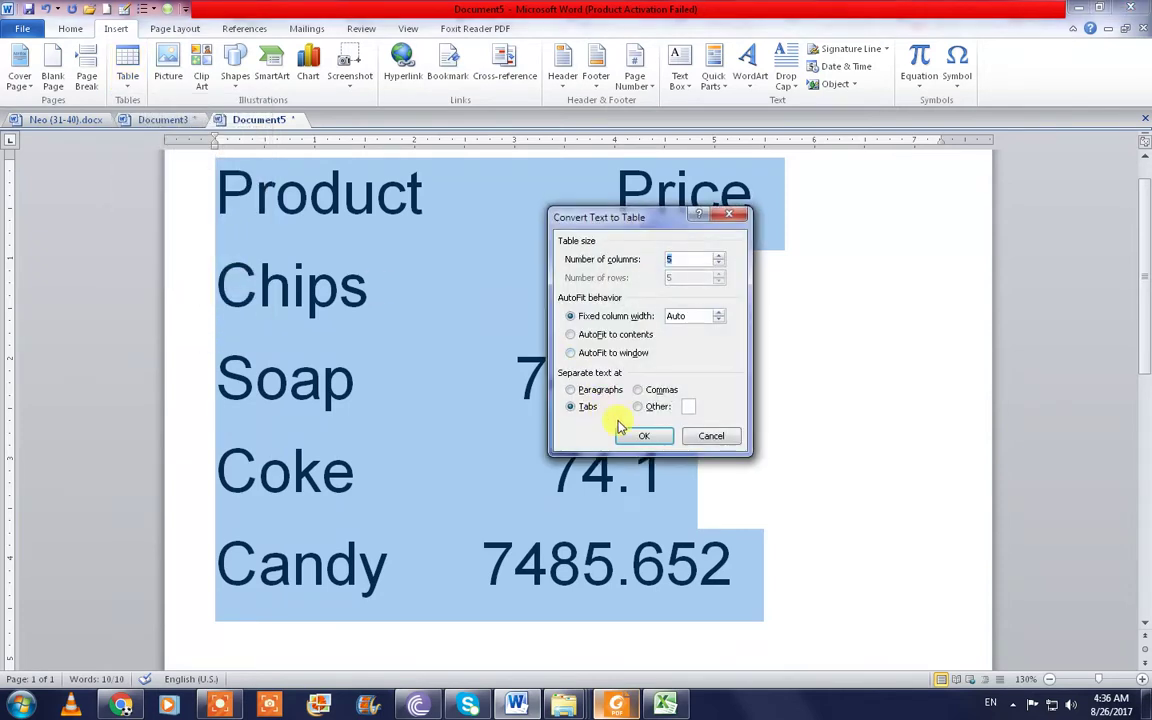
left_click(634, 436)
left_click(610, 415)
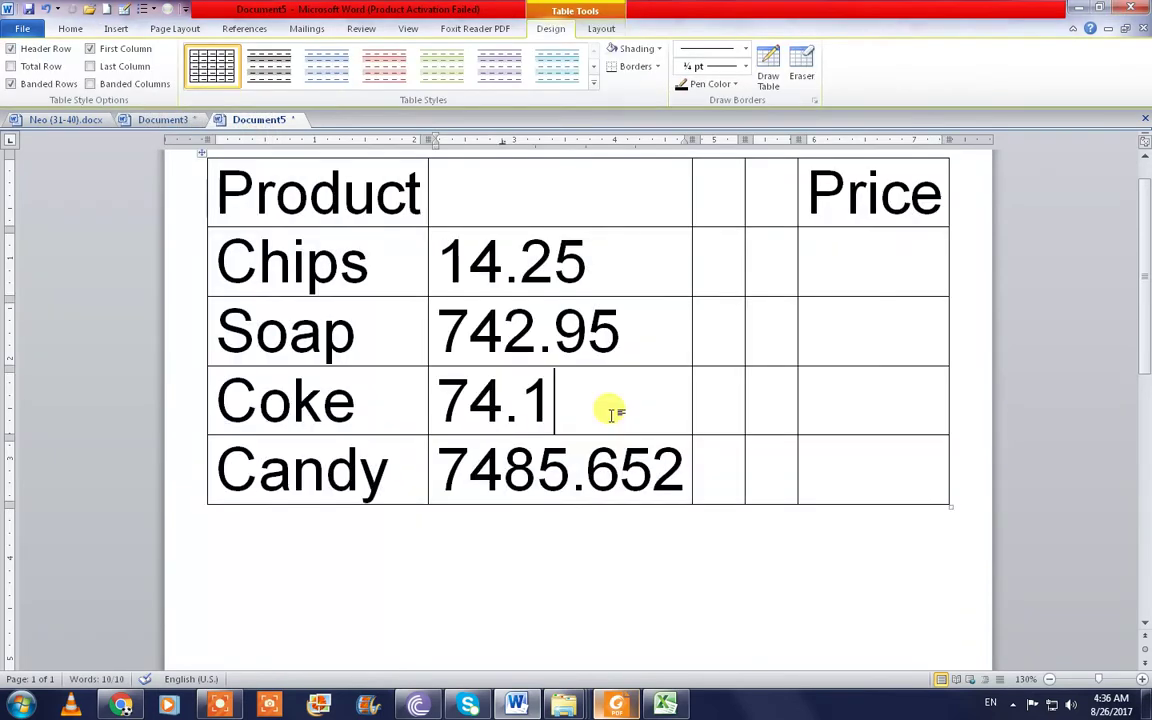
scroll(833, 368, "up", 1)
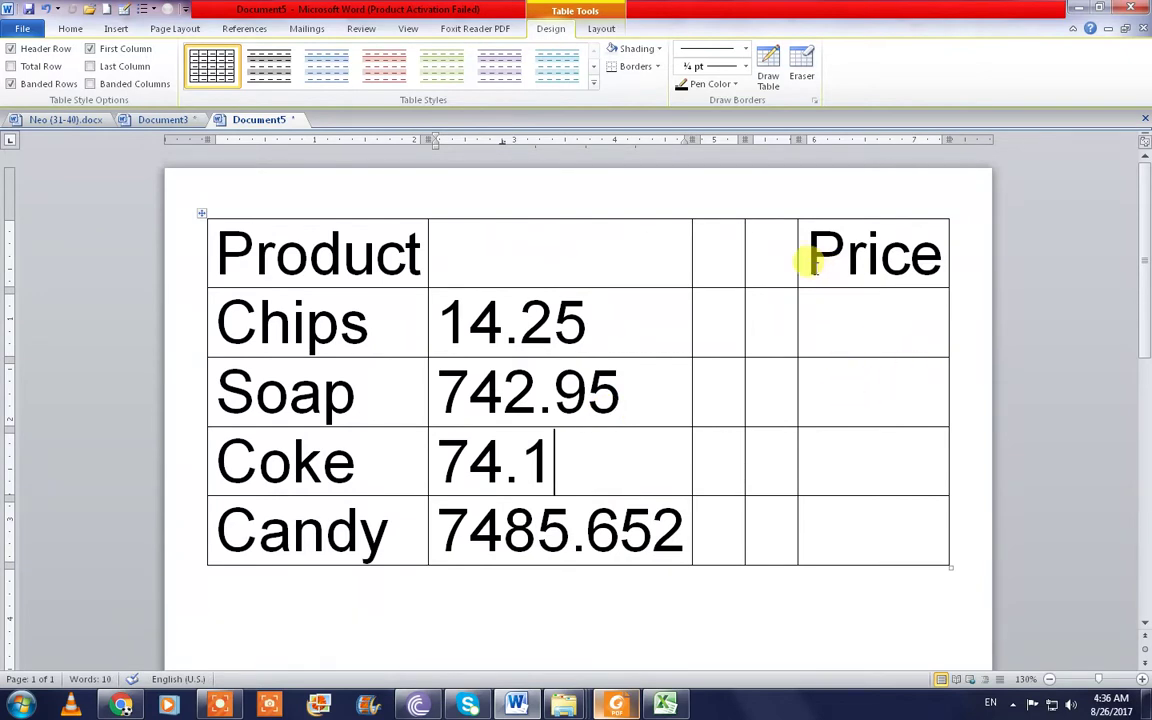
Undo the conversion and convert the list to a table again.
key("ctrl+z")
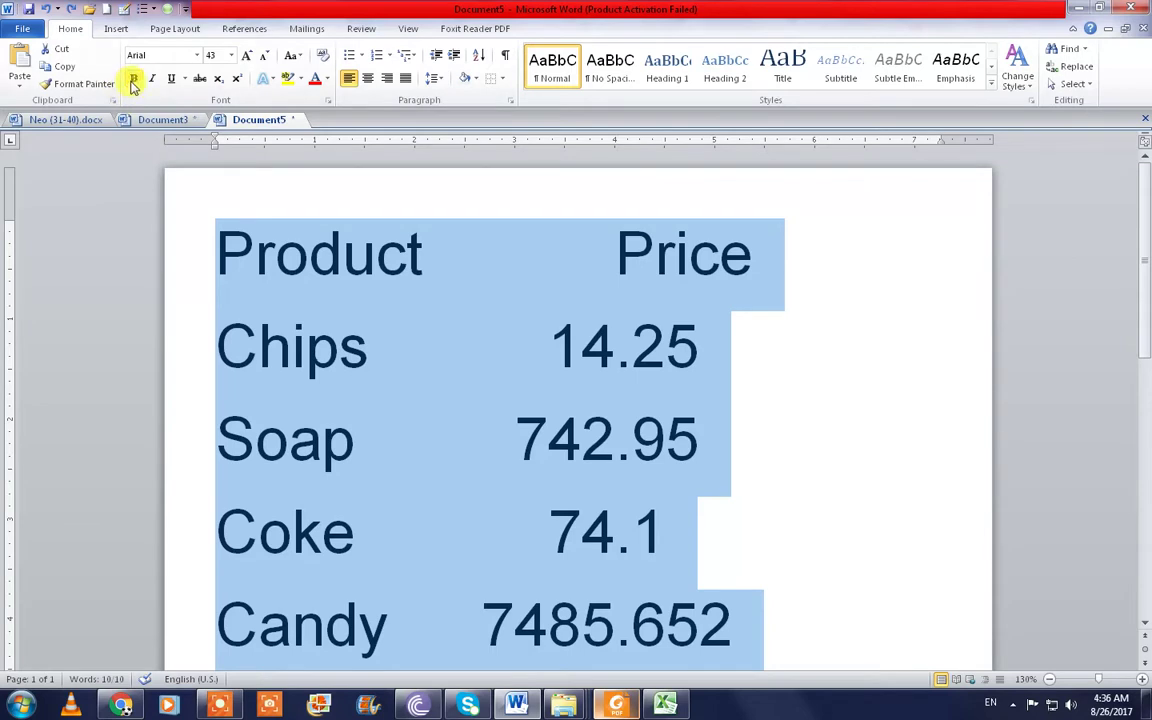
left_click(116, 29)
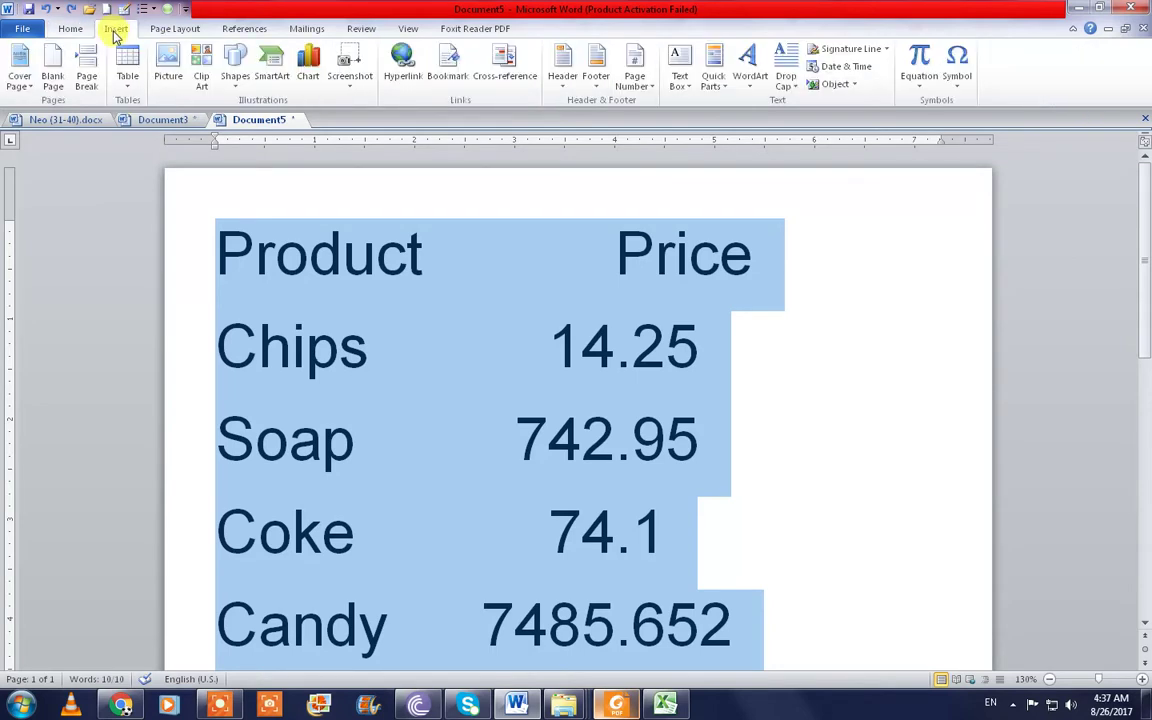
left_click(125, 80)
left_click(215, 281)
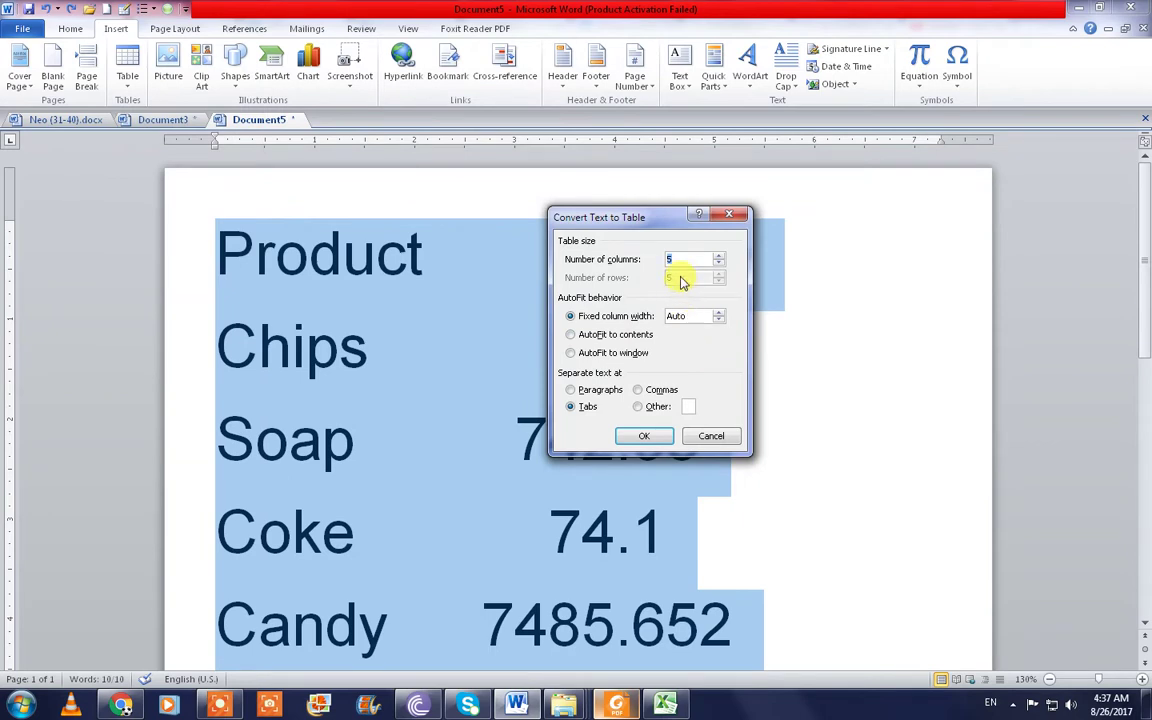
left_click(652, 436)
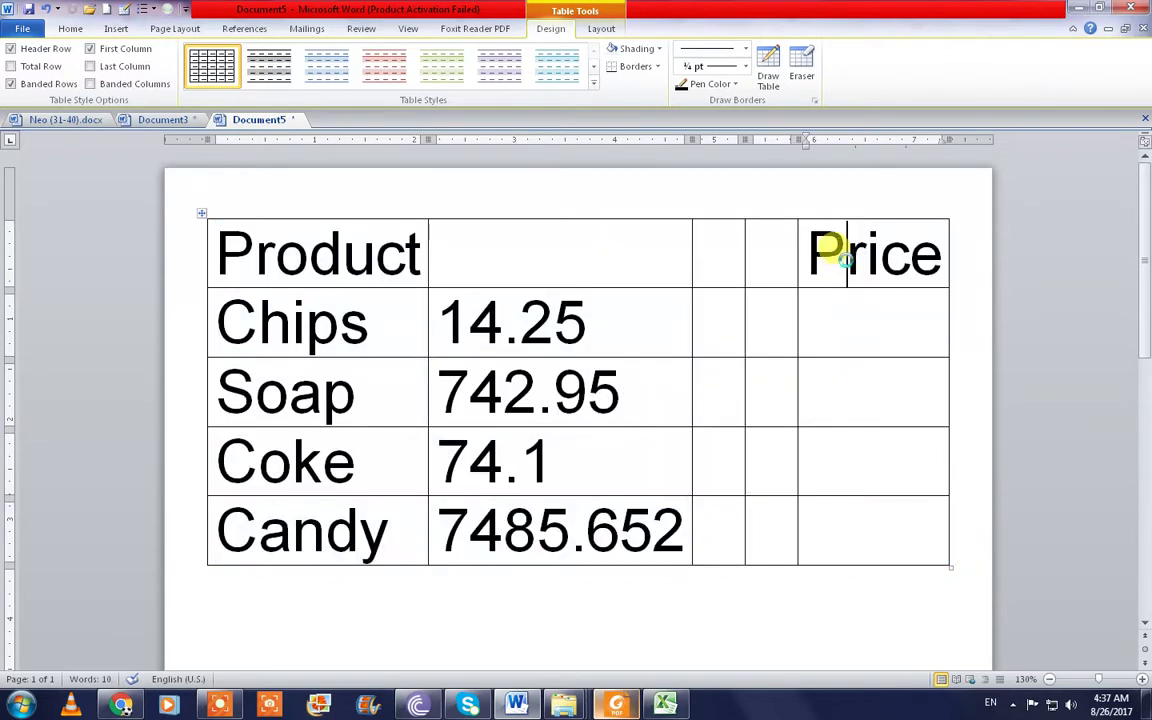
Move the 'Price' heading into the header cell above the prices.
double_click(828, 254)
key("ctrl+c")
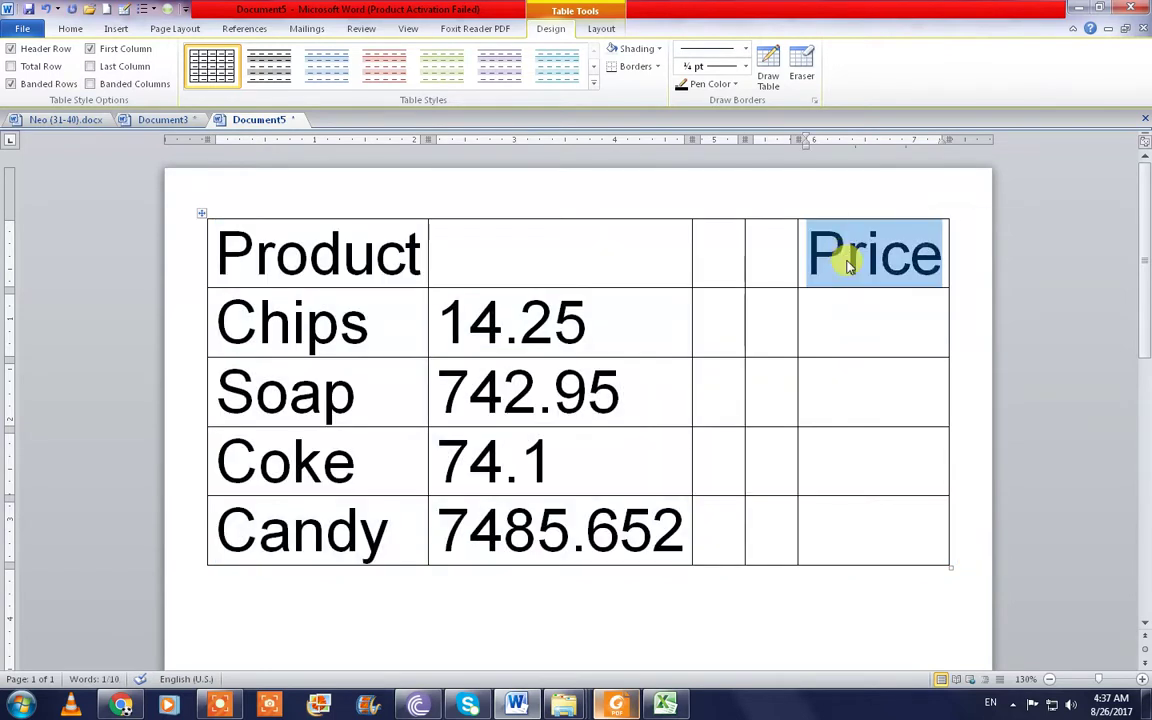
key("ctrl+z")
left_click(630, 272)
key("ctrl+v")
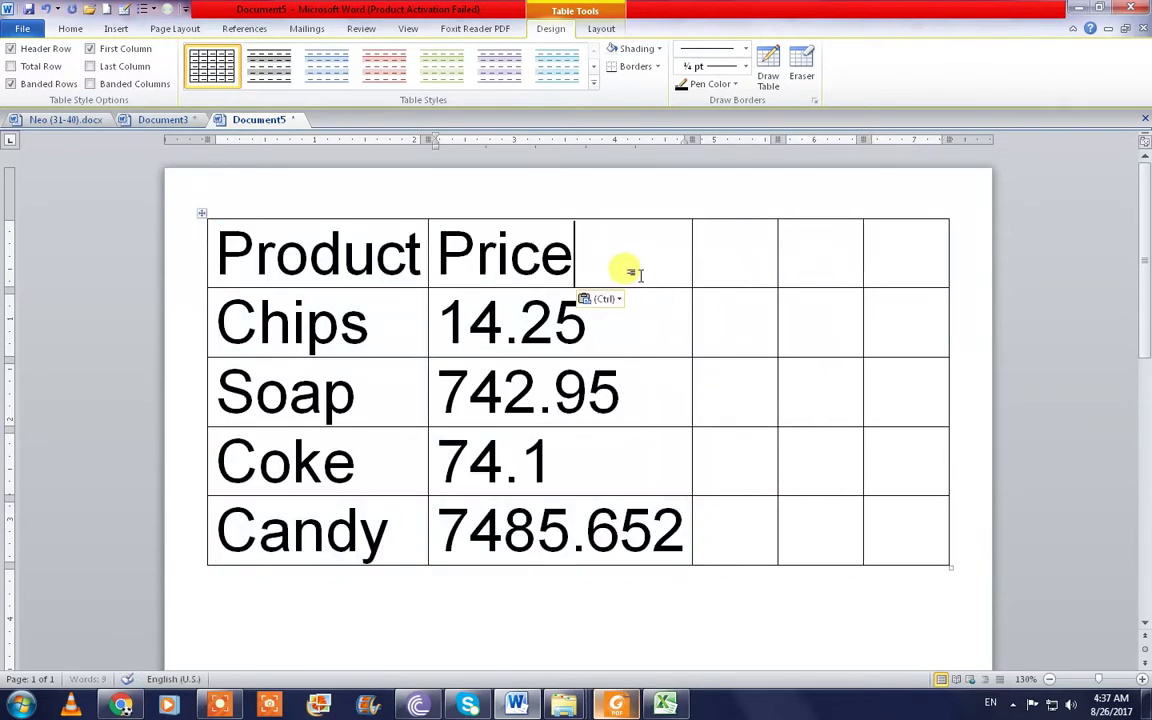
Erase the three empty right-hand columns, leaving a two-column table.
mouse_move(967, 545)
left_mouse_down()
mouse_move(812, 265)
mouse_move(771, 270)
mouse_move(766, 288)
left_mouse_up()
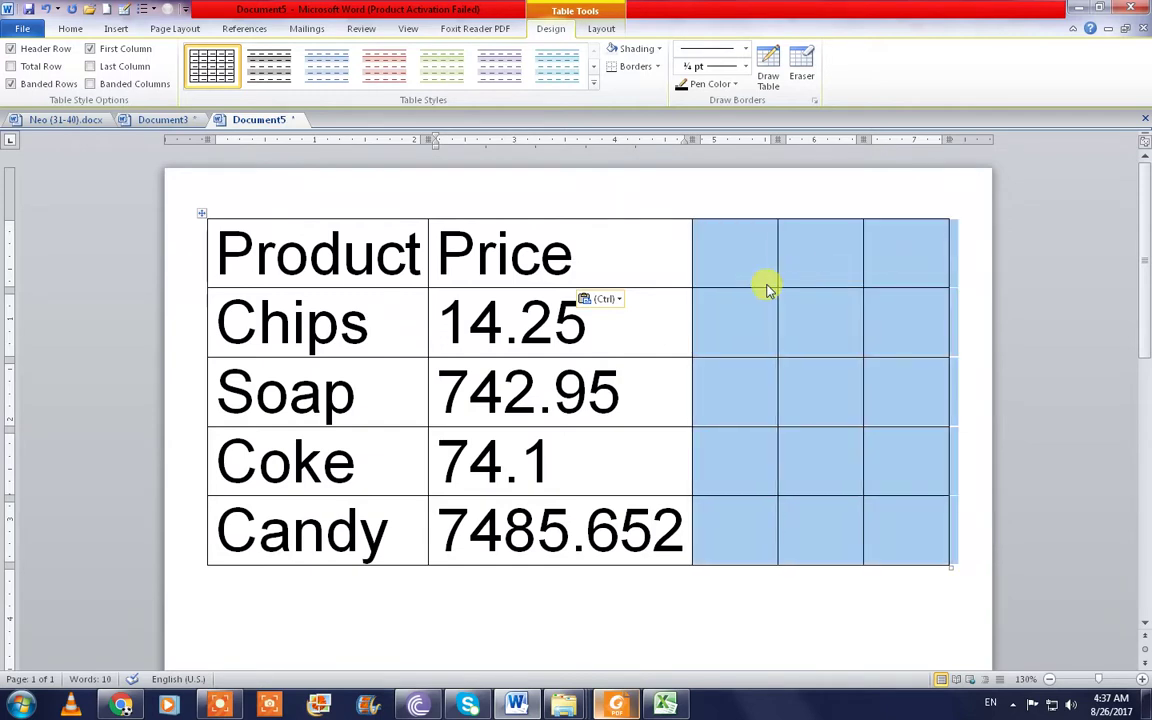
left_click(801, 65)
mouse_move(964, 612)
left_mouse_down()
mouse_move(779, 190)
mouse_move(764, 188)
left_mouse_up()
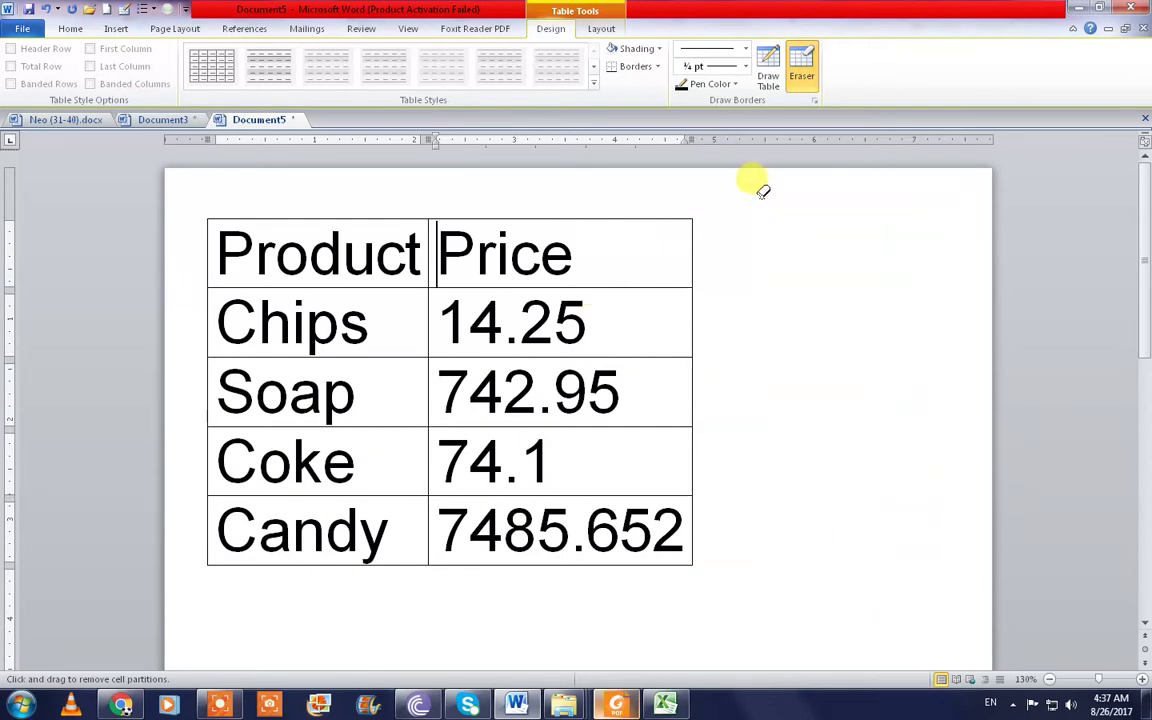
key("Escape")
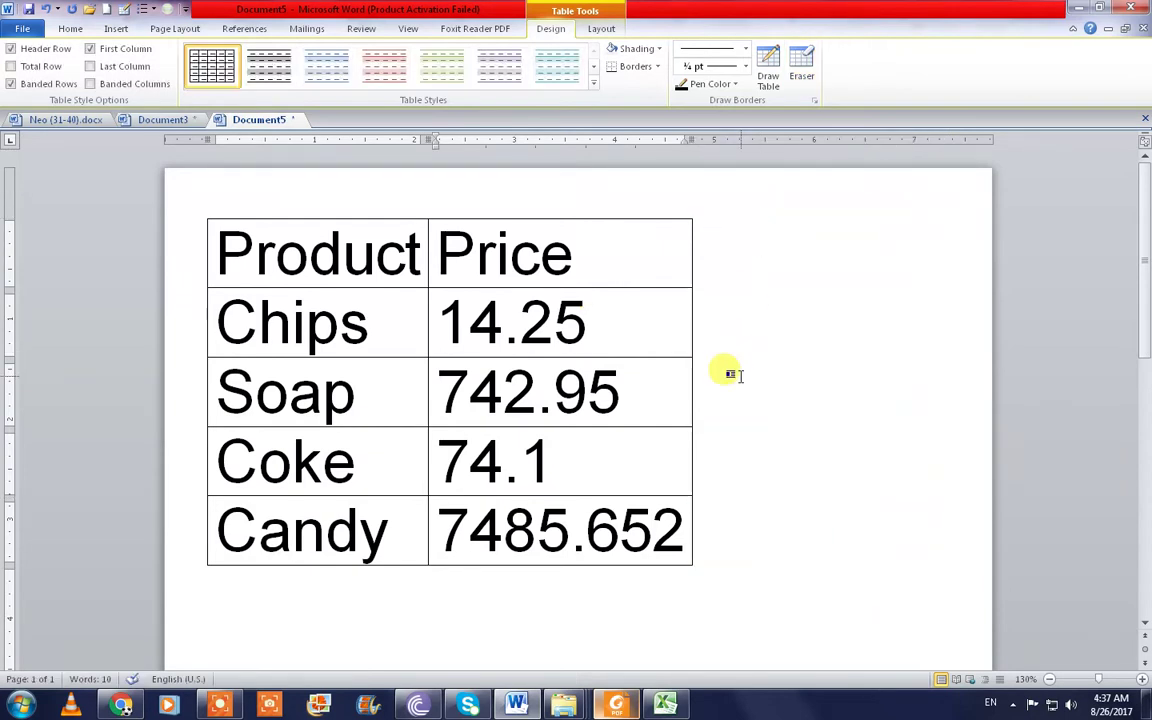
scroll(735, 430, "down", 5)
Type a +-----+-----+-----+ line below the price table to make a three-column table.
left_click(547, 408)
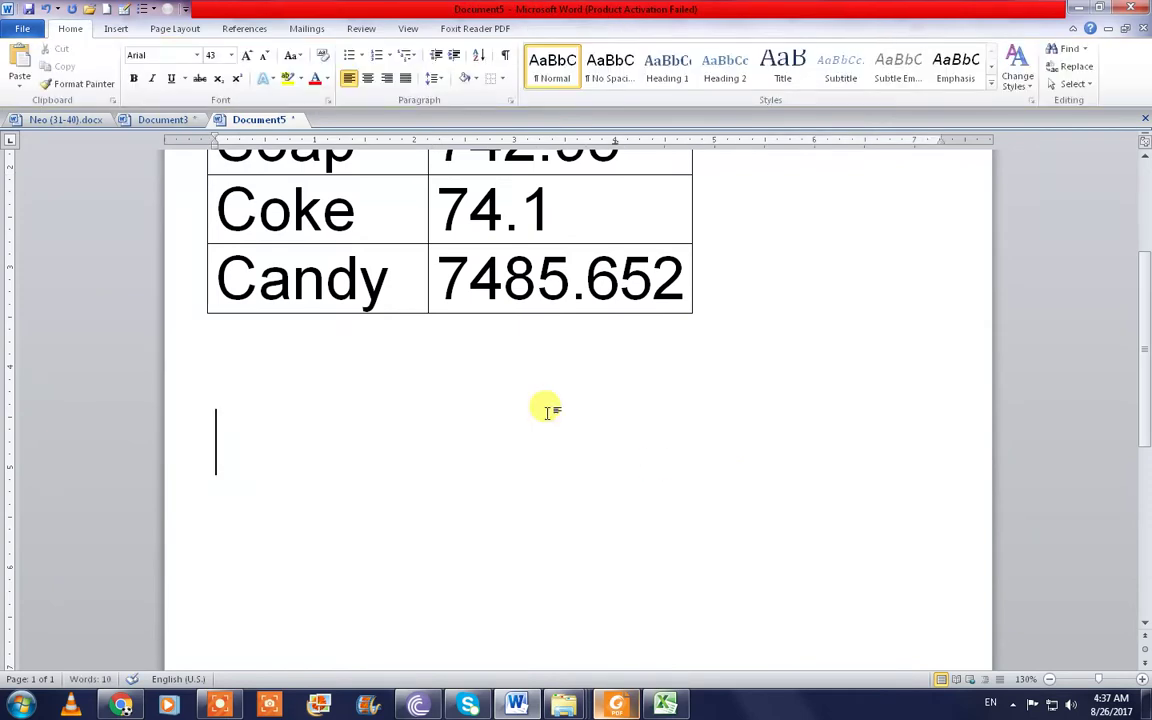
type("+------")
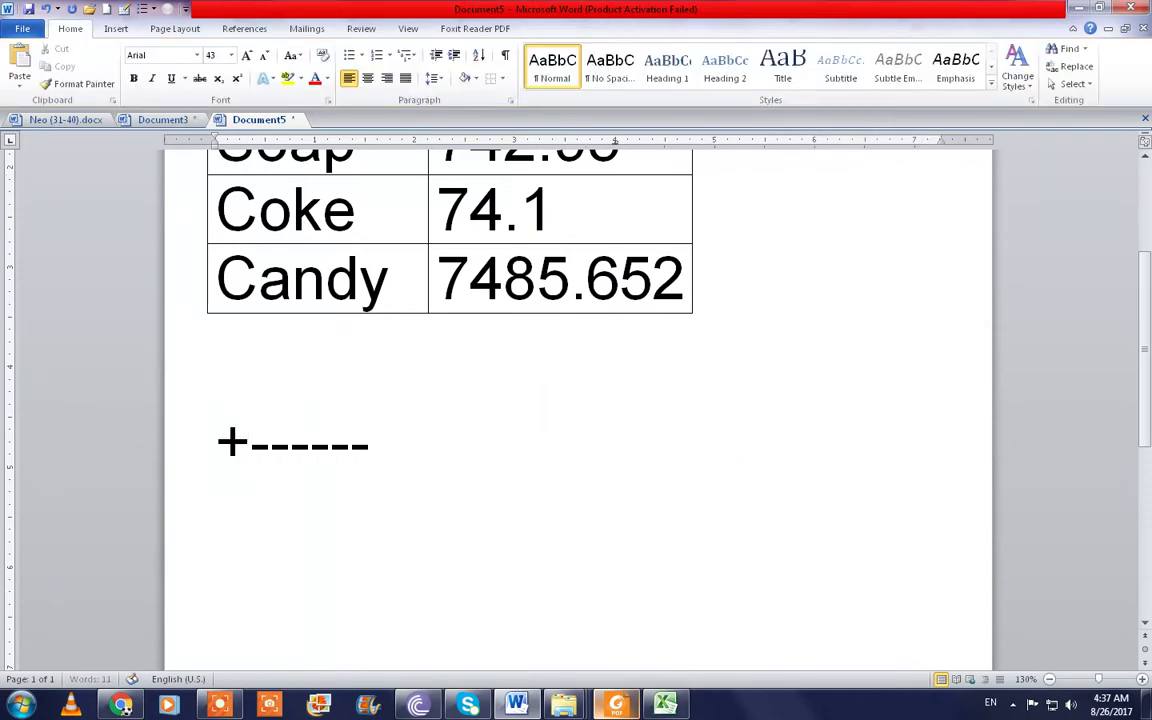
type("+=")
key("BackSpace")
type("-+--------+----")
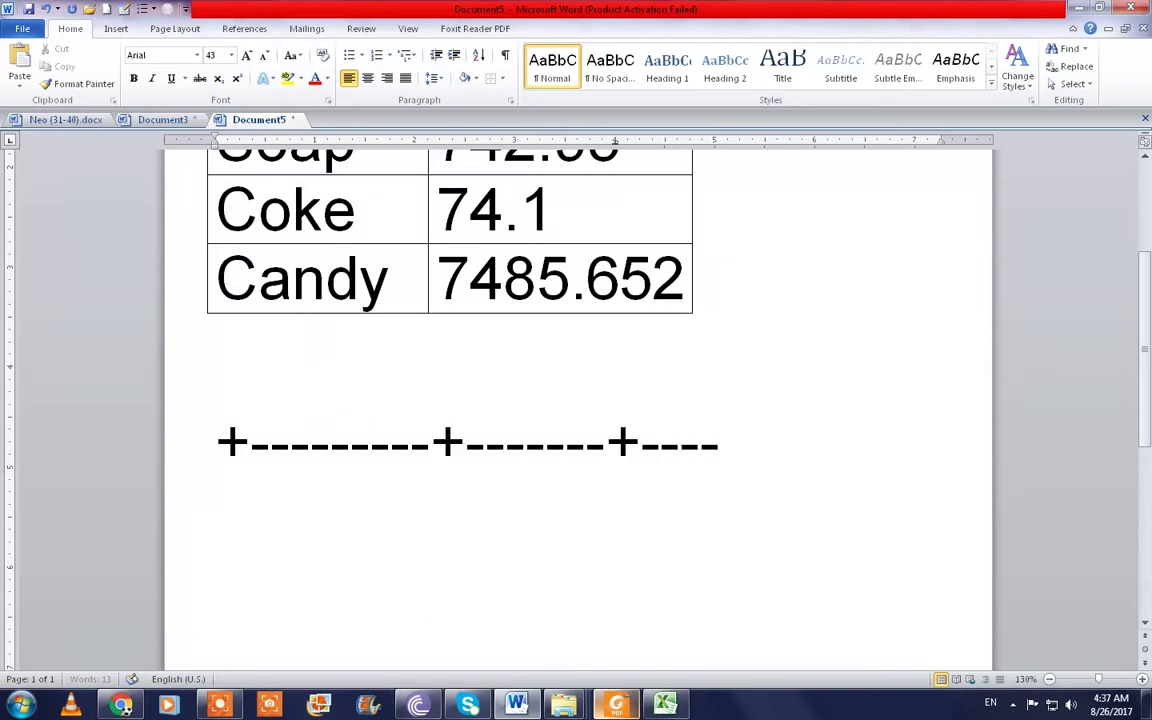
type("----")
key("Return")
key("Up")
key("End")
type("+")
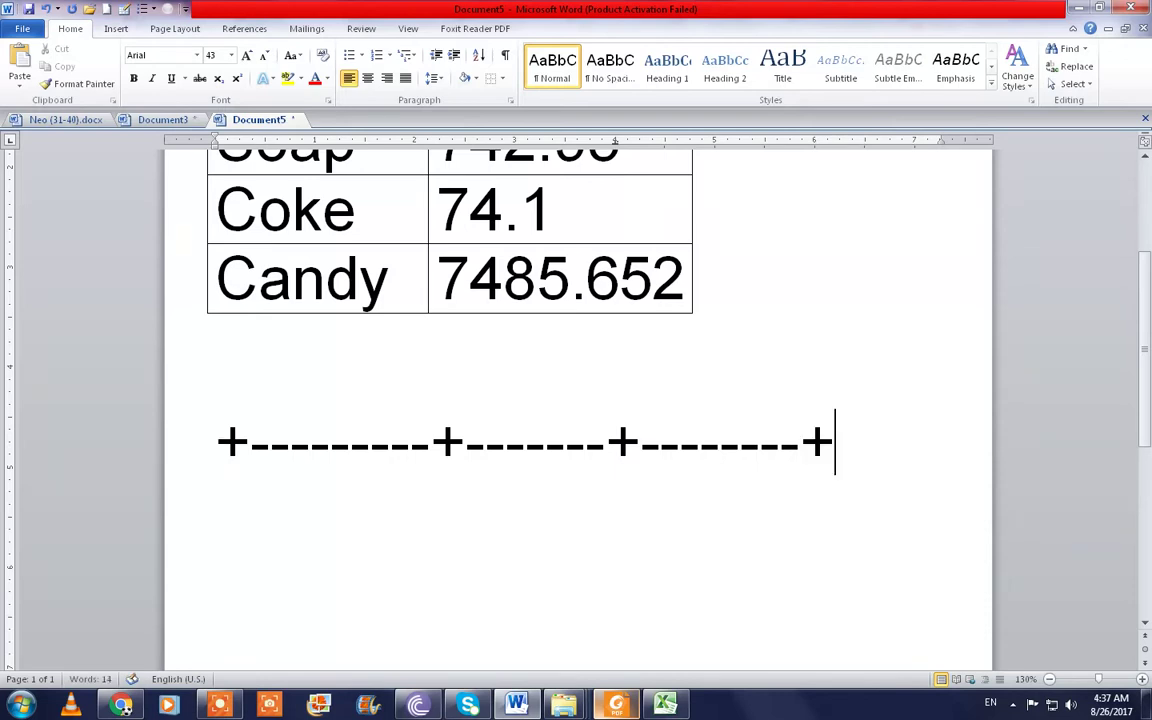
key("Return")
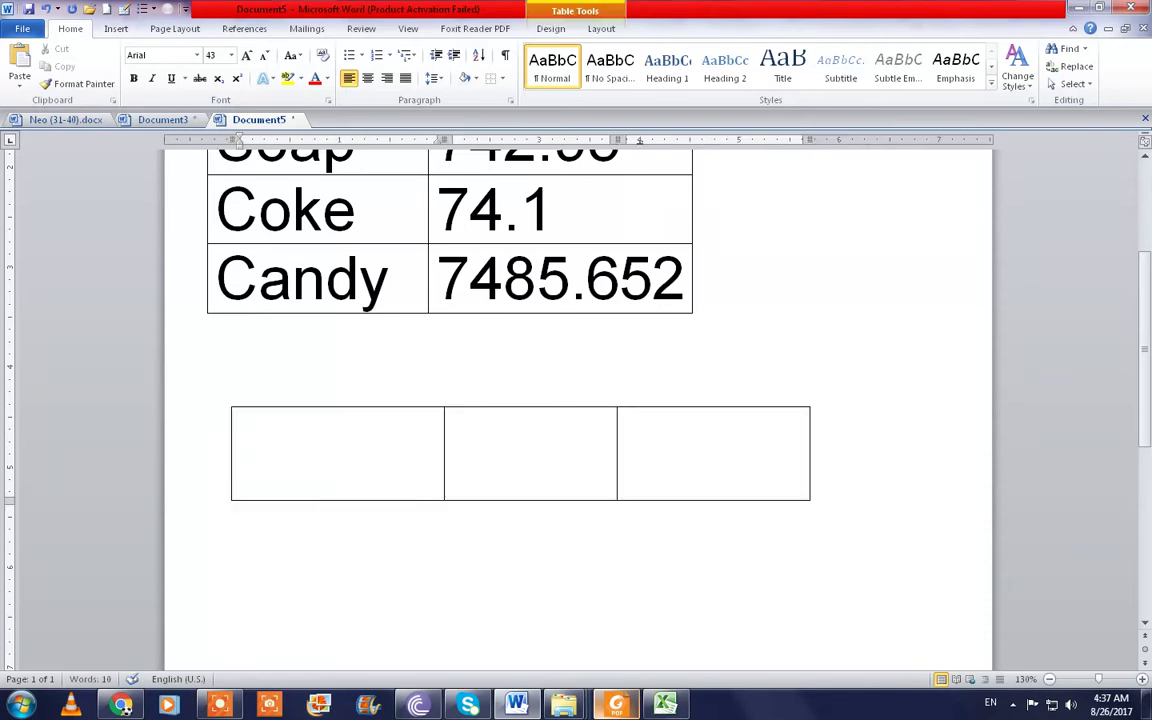
Type a second plus-and-dash line to add another three-column table.
scroll(463, 450, "down", 2)
left_click(459, 448)
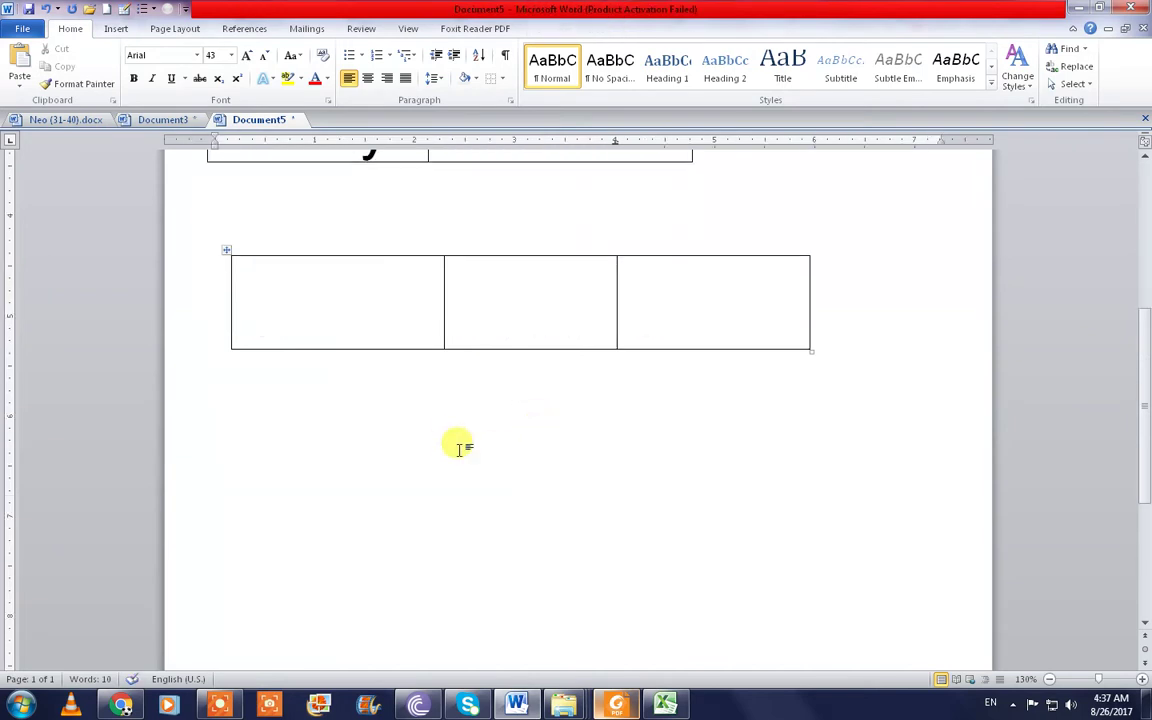
type("+------")
type("-+")
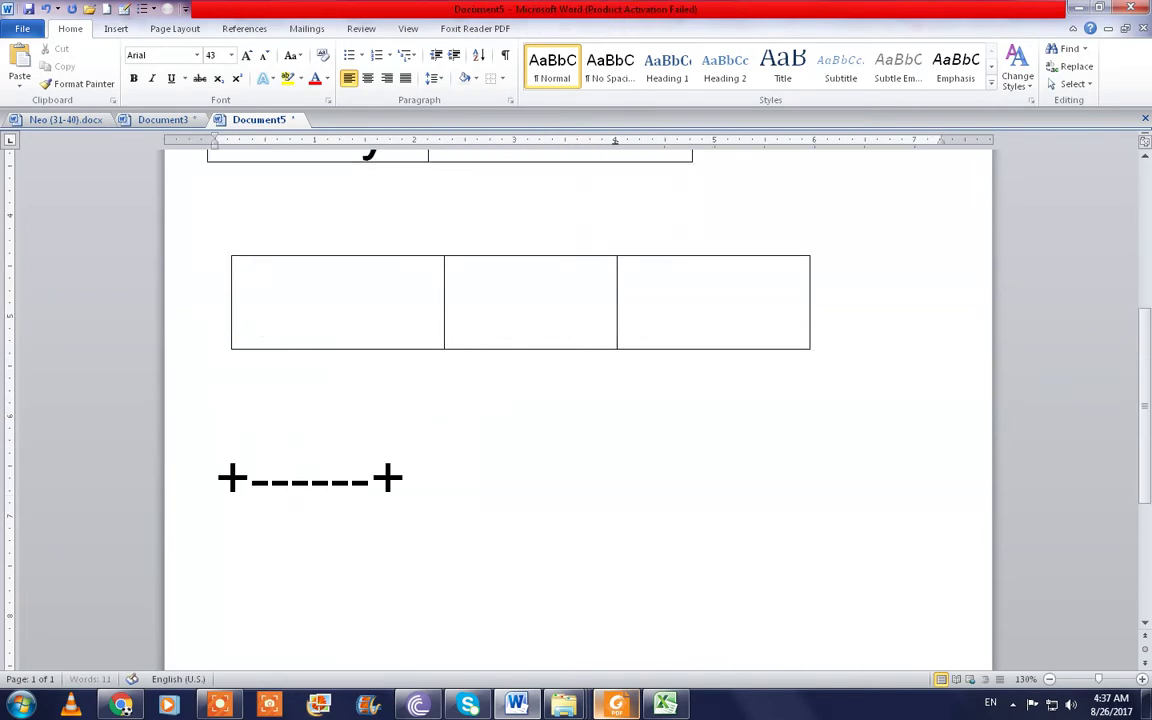
type("-+-------+")
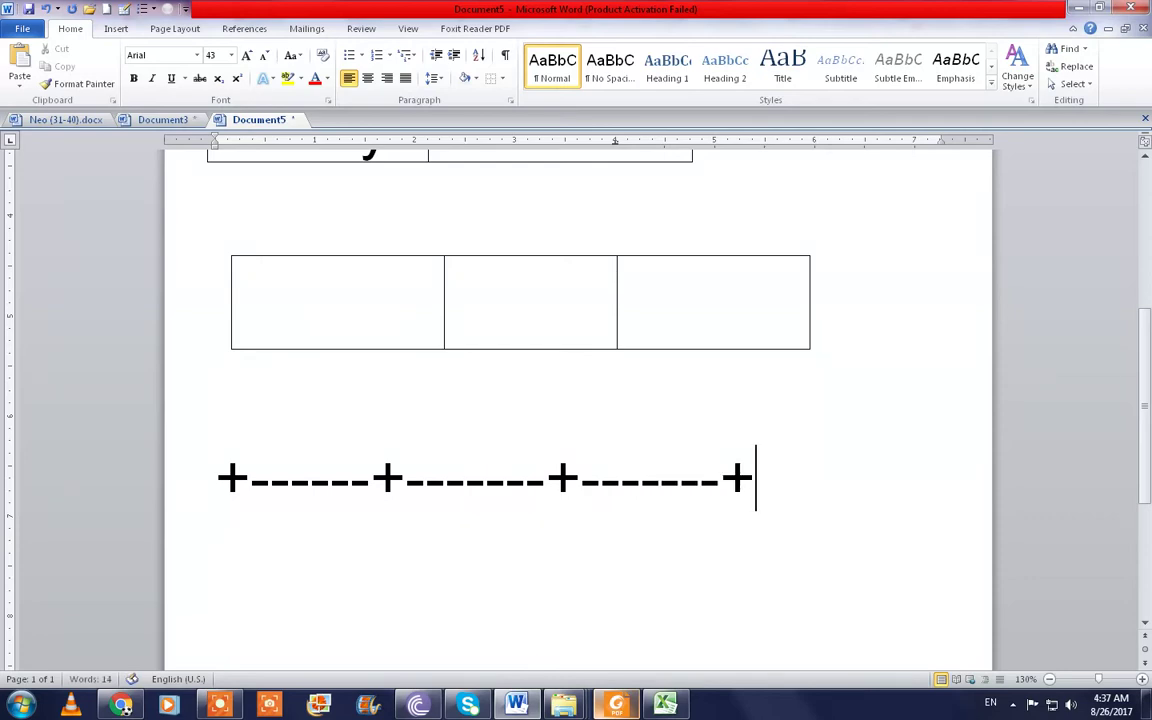
key("Return")
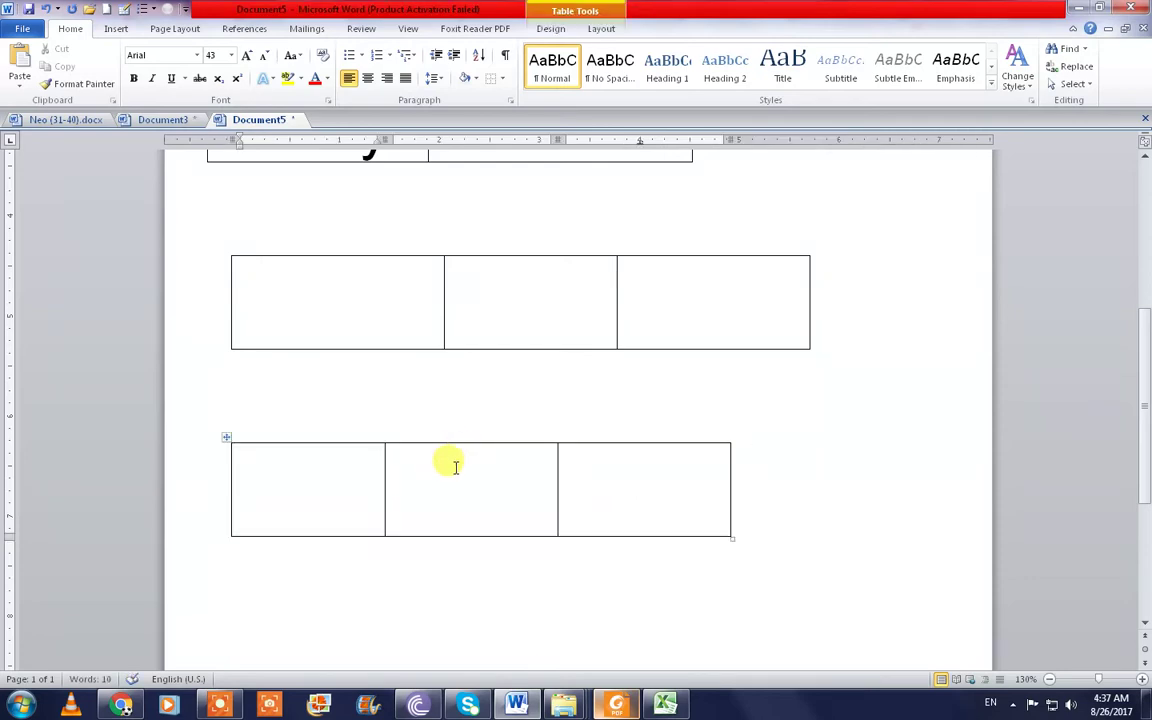
scroll(453, 463, "down", 3)
Start a '>' arrow-bulleted list with four placeholder items.
type("<")
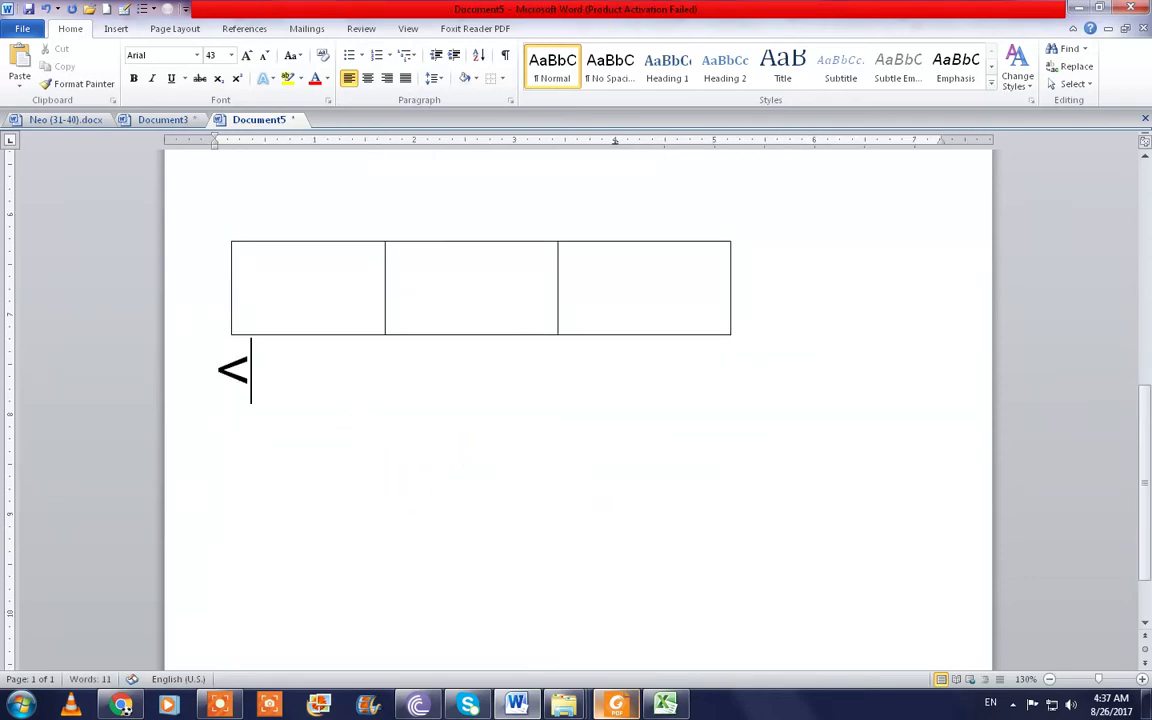
double_click(616, 370)
key("Return")
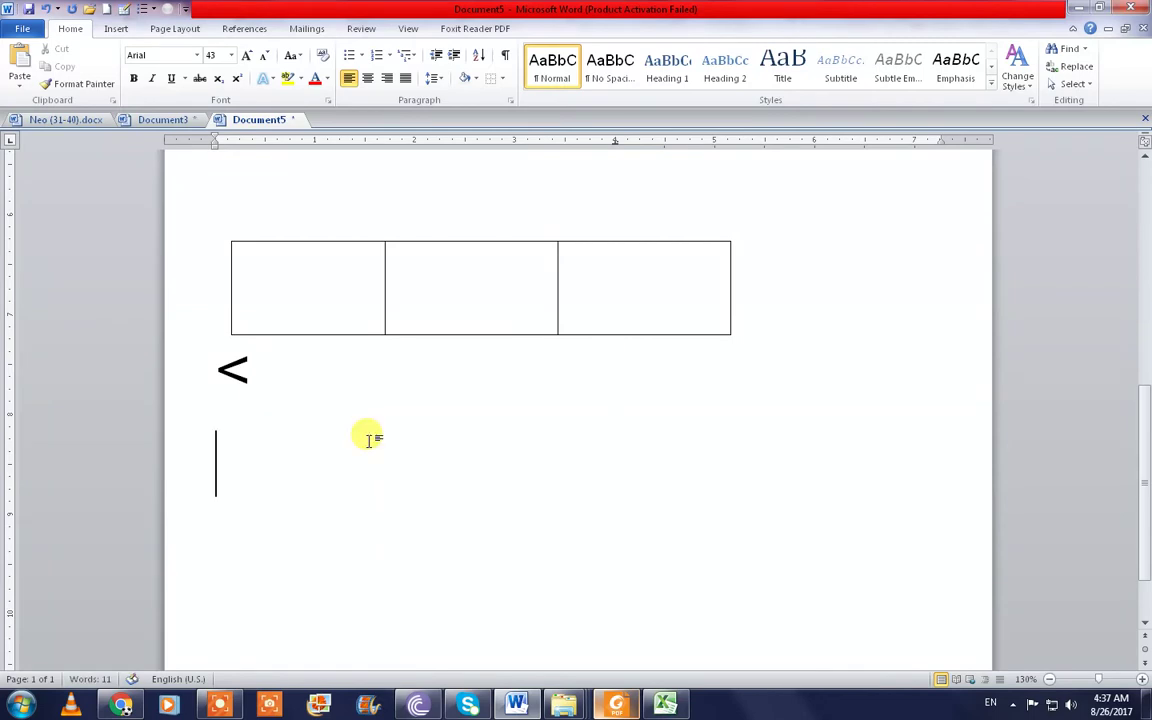
type("> ")
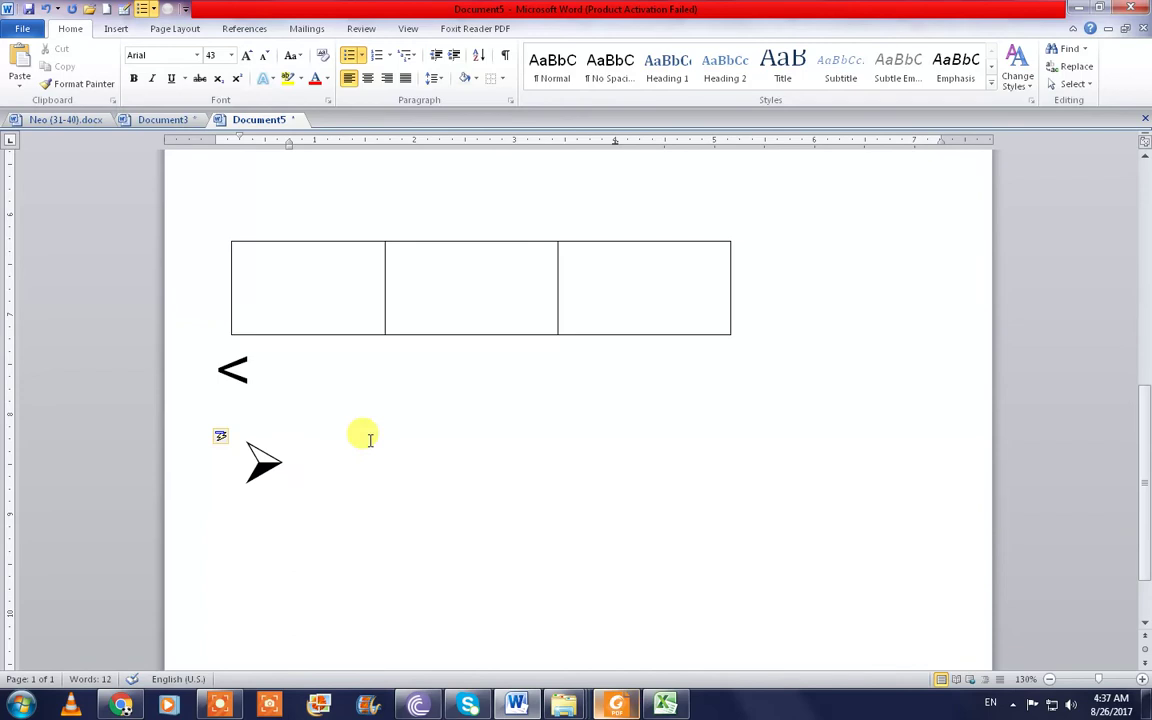
type("hshsdf")
key("Return")
type("sdfsdf")
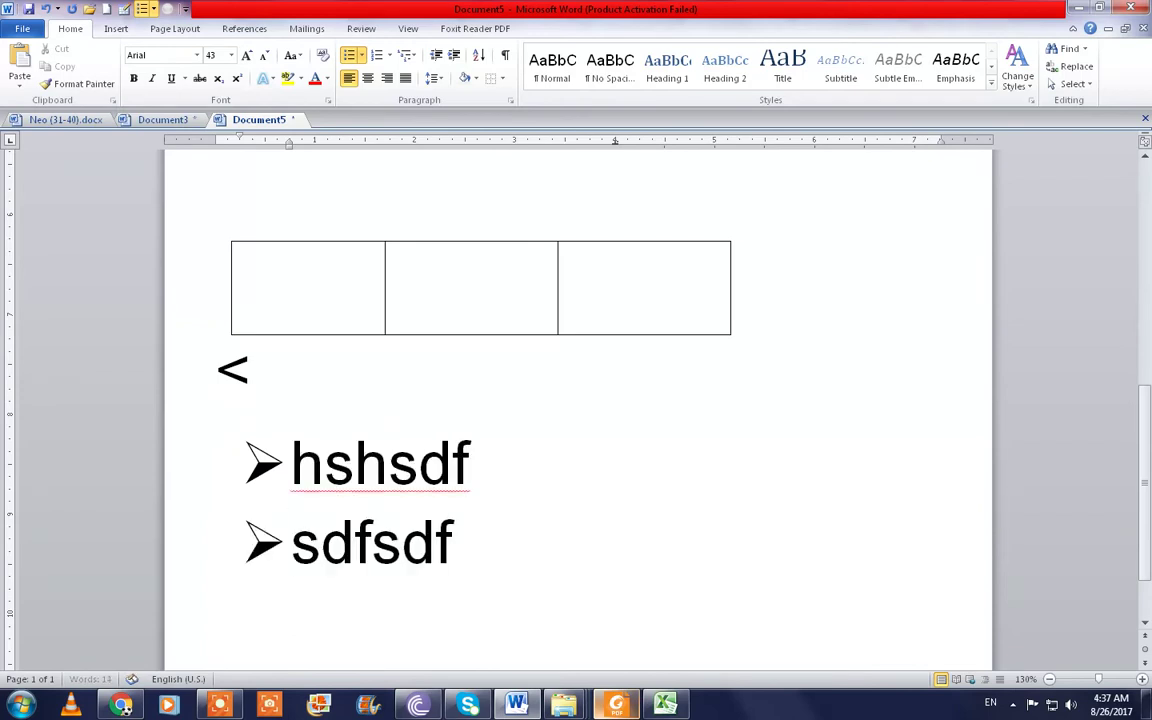
key("Return")
type("dfsdfsd")
key("Return")
type("dsfsdf")
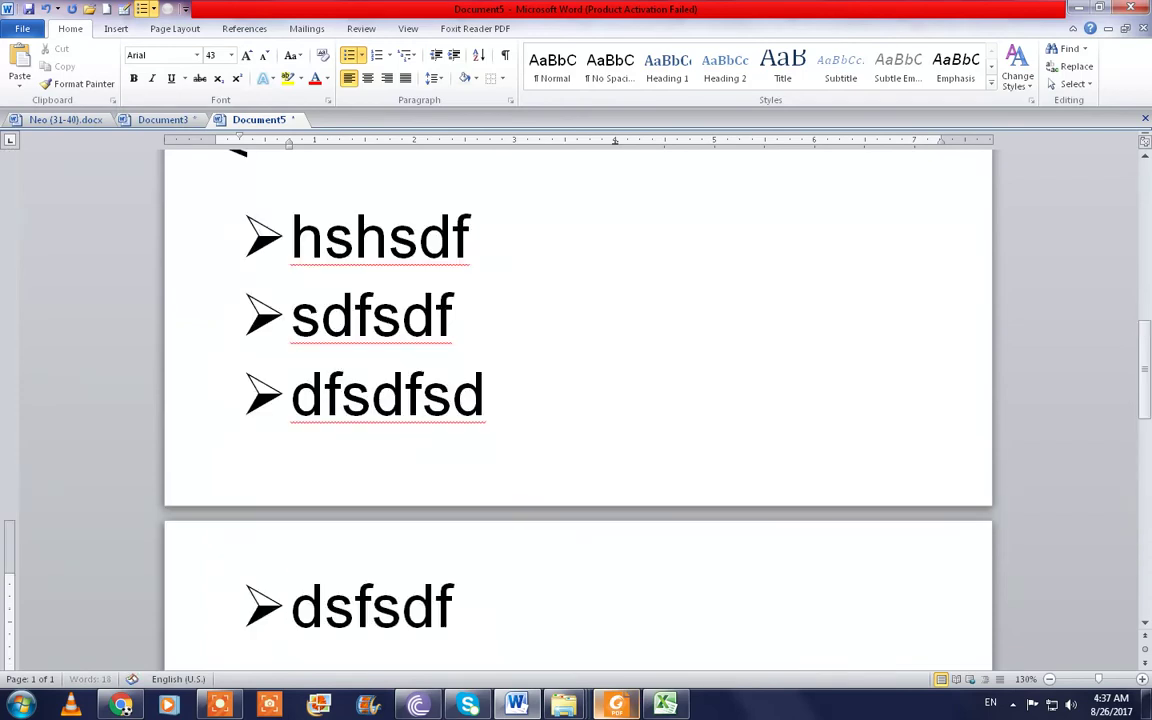
key("Return")
Scroll back up to the price 7485.652 in the table.
scroll(366, 437, "up", 5)
scroll(607, 447, "up", 5)
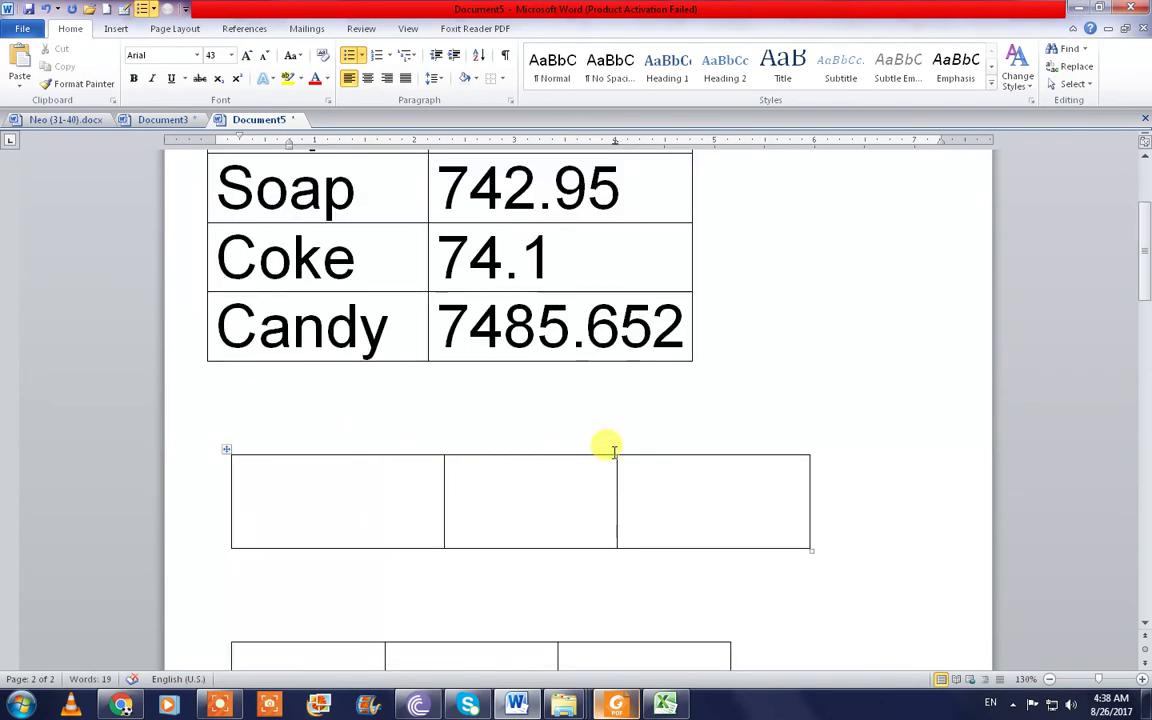
scroll(761, 442, "up", 3)
left_click(760, 474)
scroll(760, 474, "up", 1)
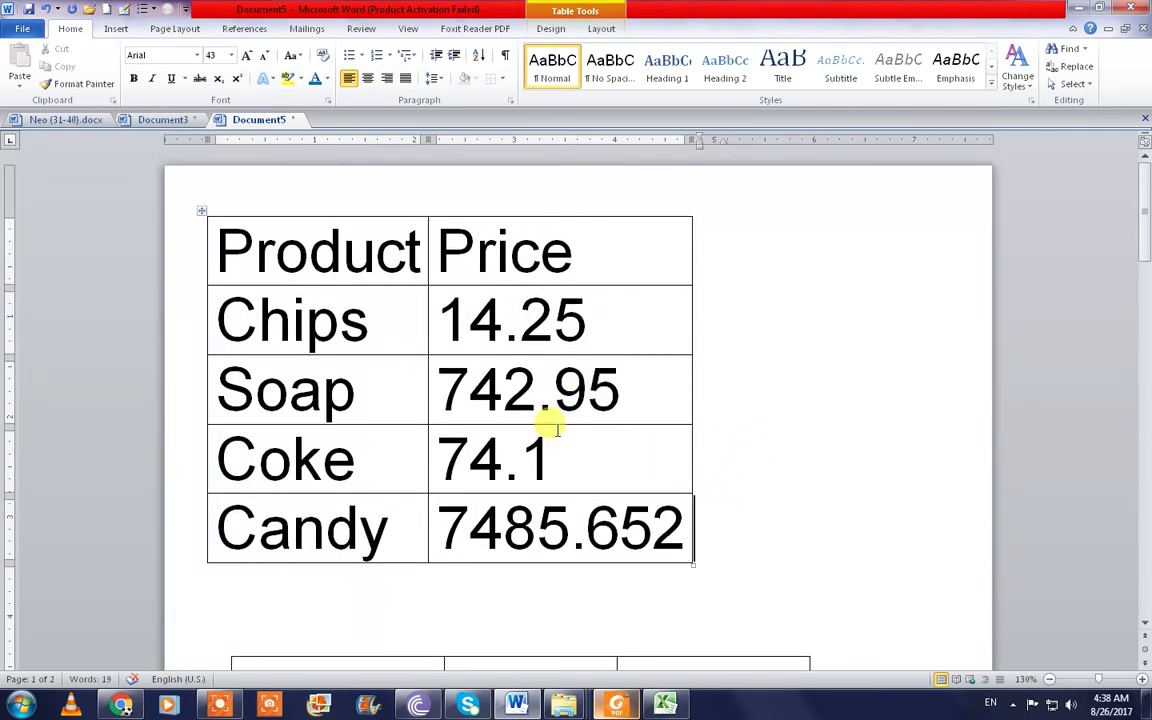